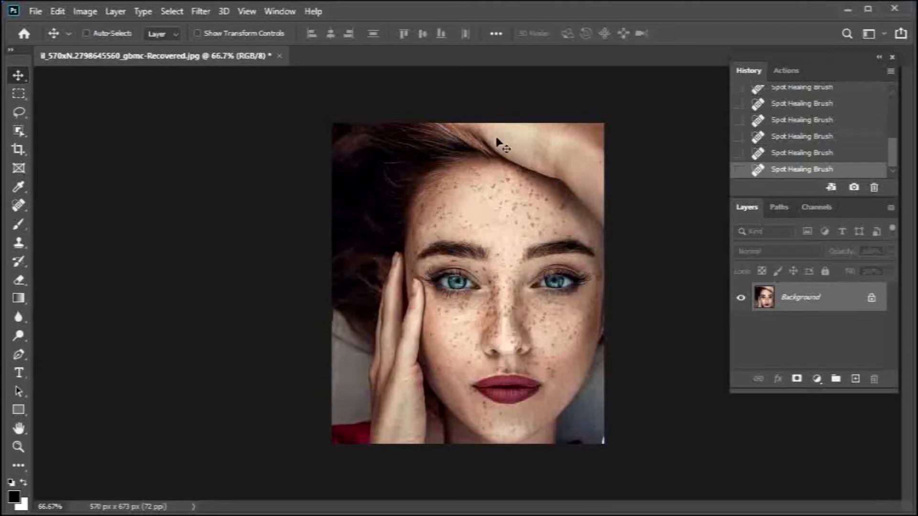
Step: Duplicate the Background layer twice
{"action": "left_click_drag", "start_coordinate": [816, 309], "coordinate": [857, 379]}
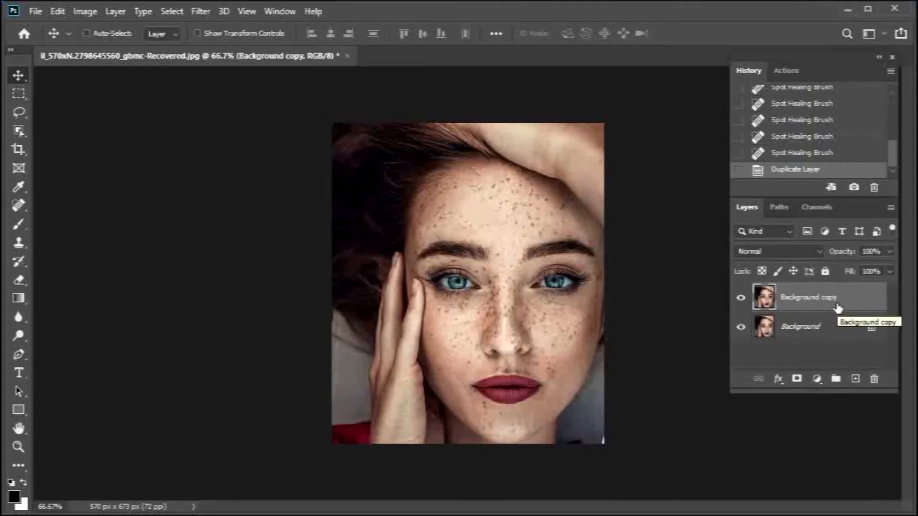
{"action": "key", "text": "ctrl"}
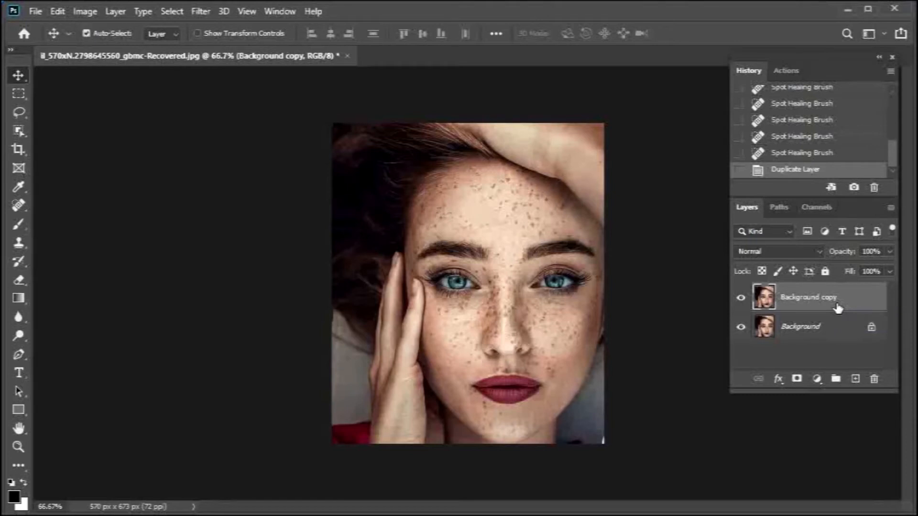
{"action": "key", "text": "ctrl+j"}
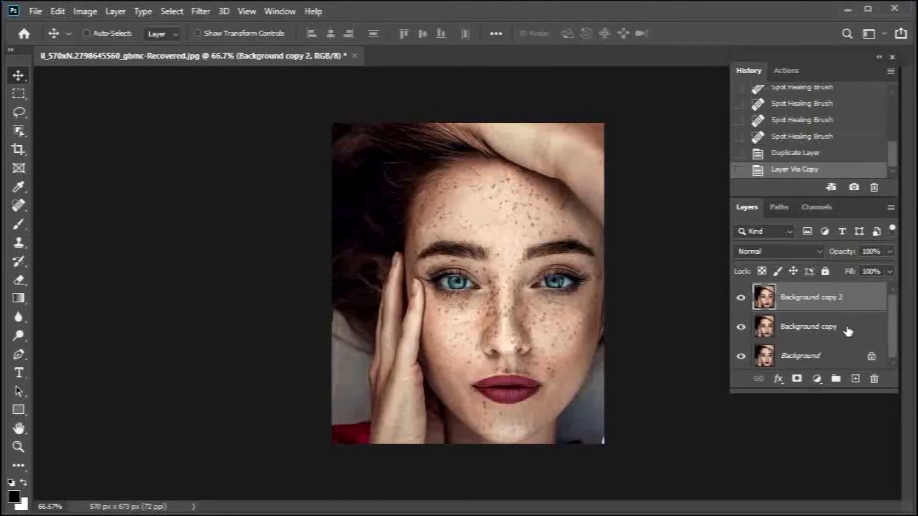
Step: Rename the lower background copy "blur" and the upper copy "high pass"
{"action": "double_click", "coordinate": [812, 329]}
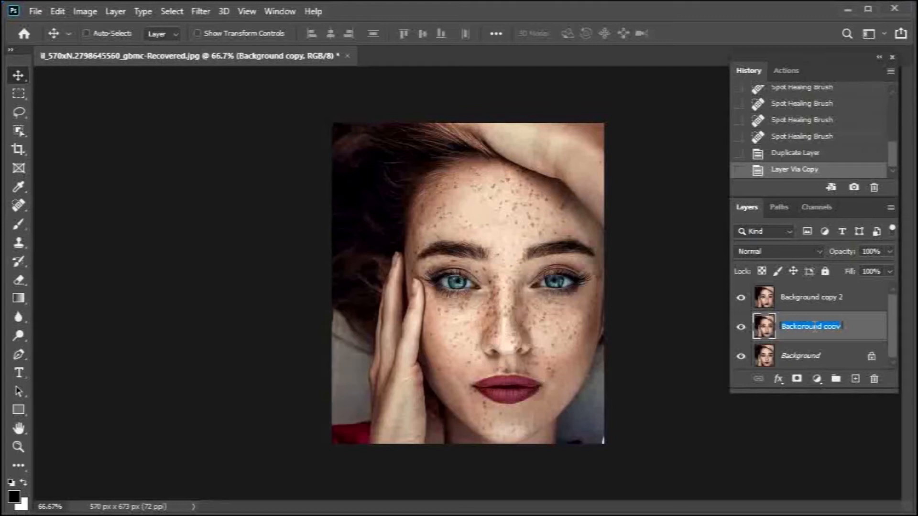
{"action": "type", "text": "blur"}
{"action": "left_click", "coordinate": [816, 303]}
{"action": "double_click", "coordinate": [816, 299]}
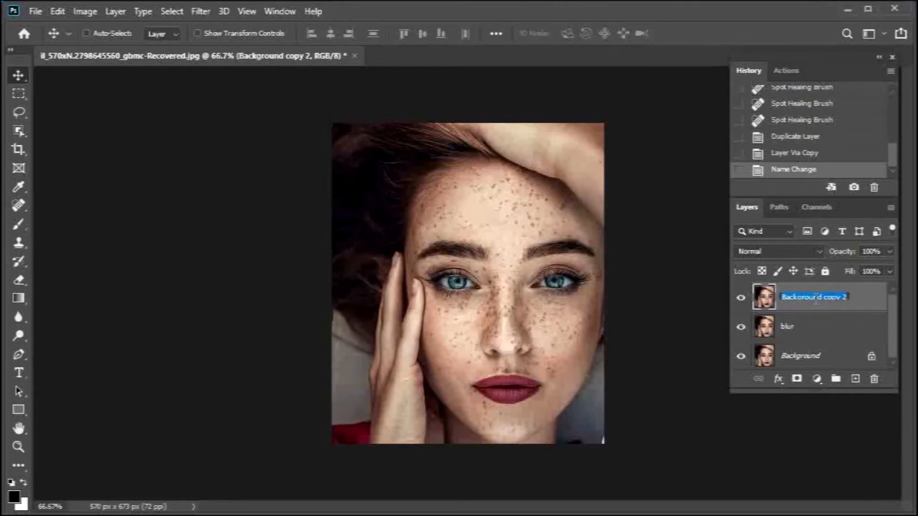
{"action": "type", "text": "high pass"}
{"action": "key", "text": "Return"}
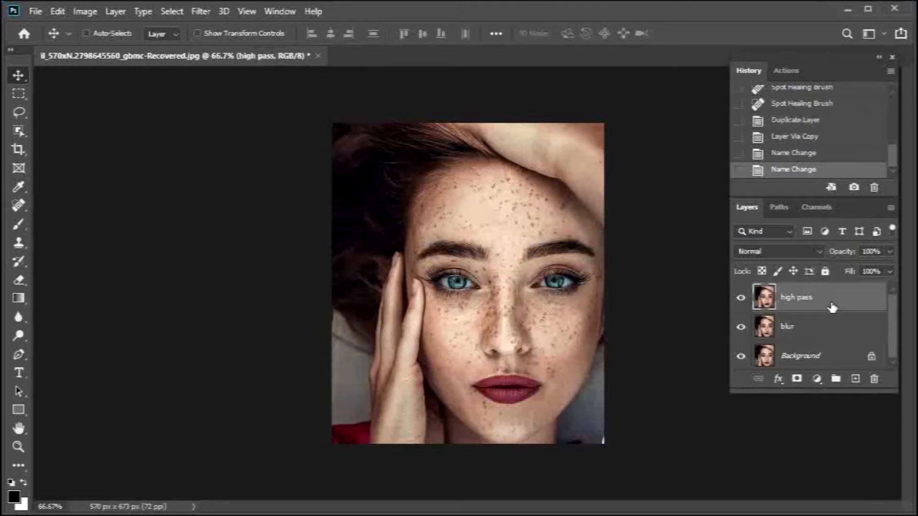
Step: Hide the high pass layer and apply Surface Blur to the blur layer with radius 30 pixels and threshold 60 levels
{"action": "left_click", "coordinate": [741, 300]}
{"action": "left_click", "coordinate": [816, 335]}
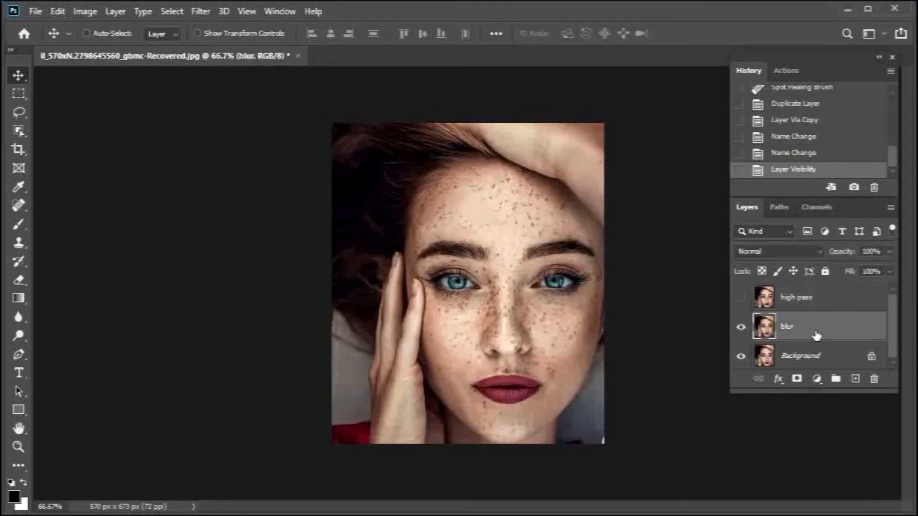
{"action": "left_click", "coordinate": [201, 11]}
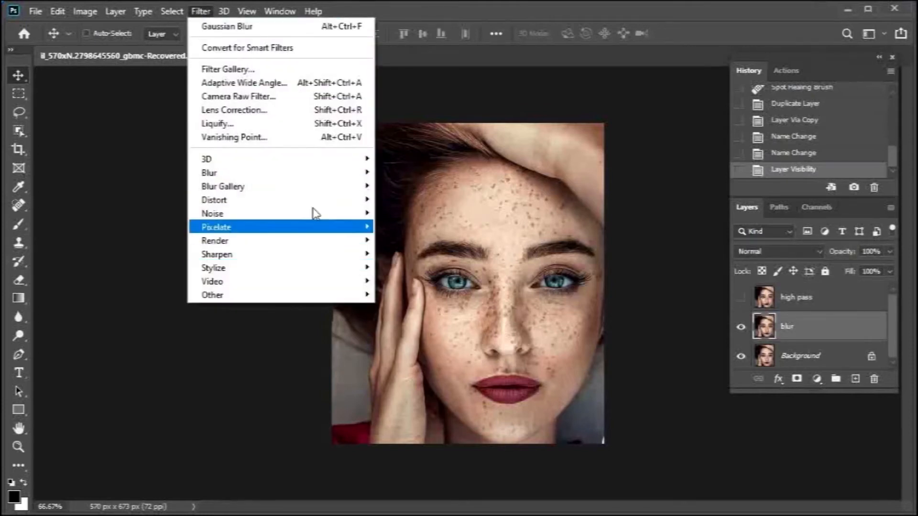
{"action": "mouse_move", "coordinate": [330, 172]}
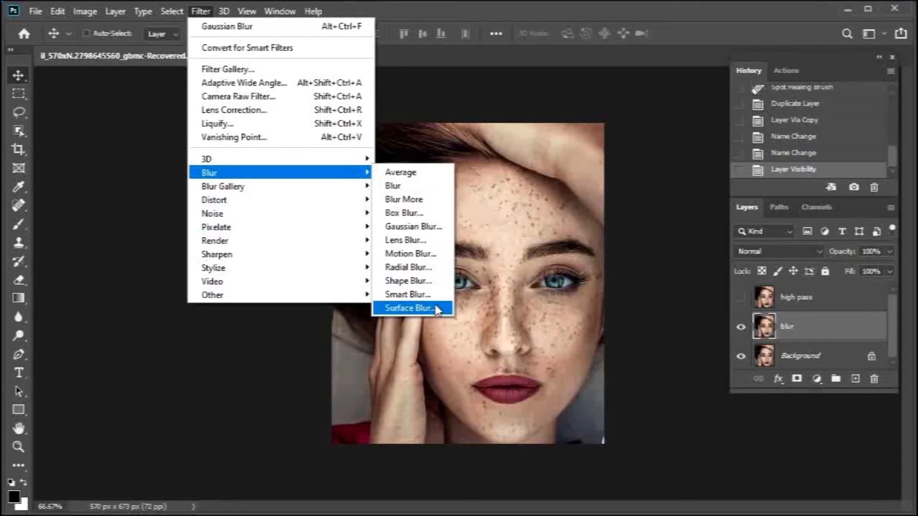
{"action": "left_click", "coordinate": [436, 308]}
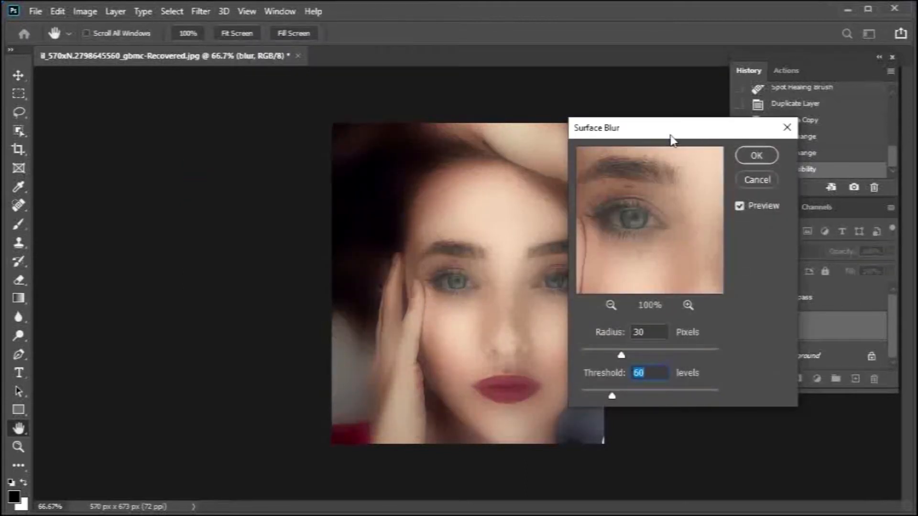
{"action": "left_click_drag", "start_coordinate": [671, 139], "coordinate": [698, 119]}
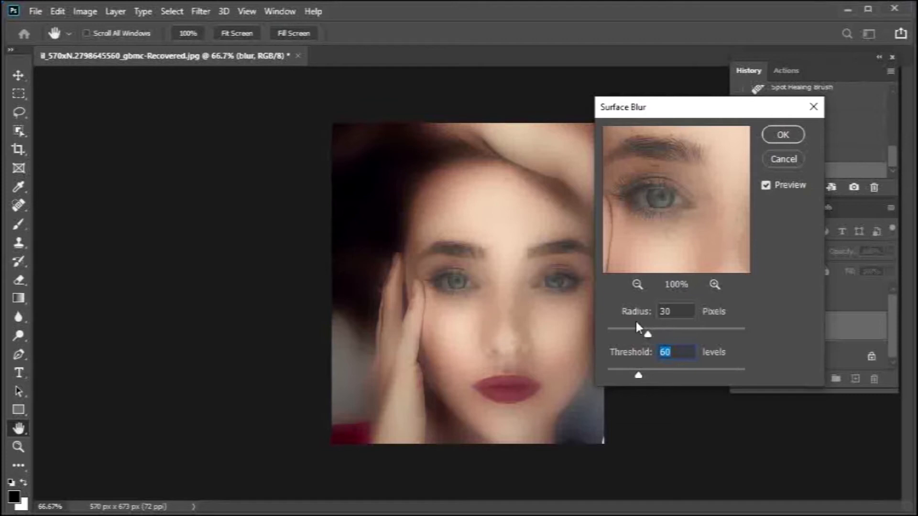
{"action": "left_click", "coordinate": [671, 315]}
{"action": "left_click", "coordinate": [781, 135]}
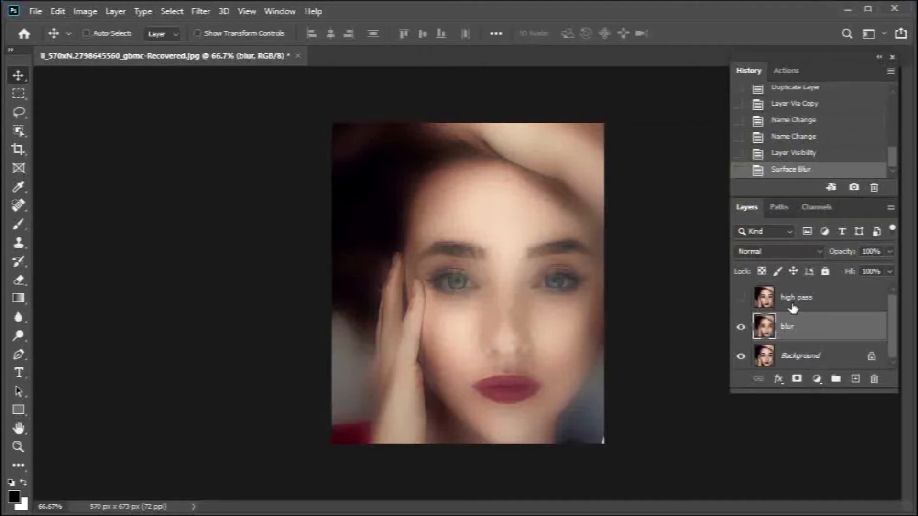
Step: Make the high pass layer visible again and open the High Pass filter for it
{"action": "left_click", "coordinate": [741, 297]}
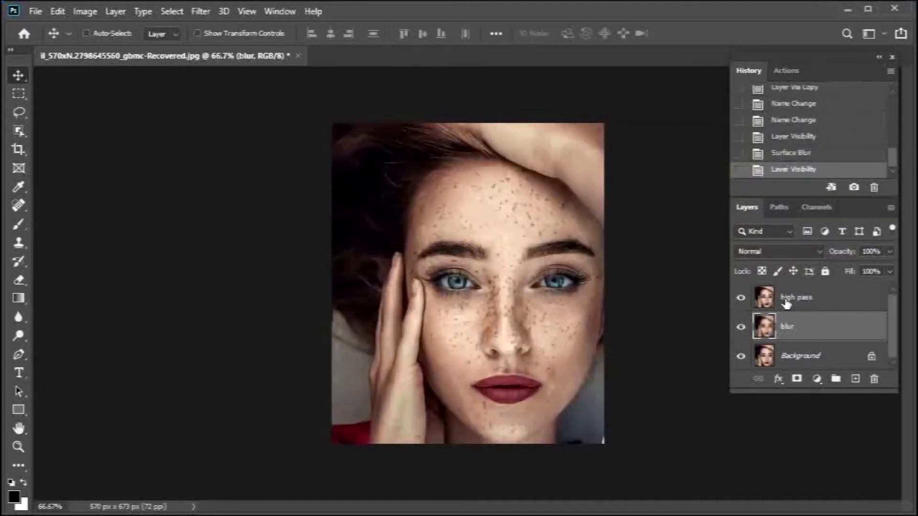
{"action": "left_click", "coordinate": [794, 299]}
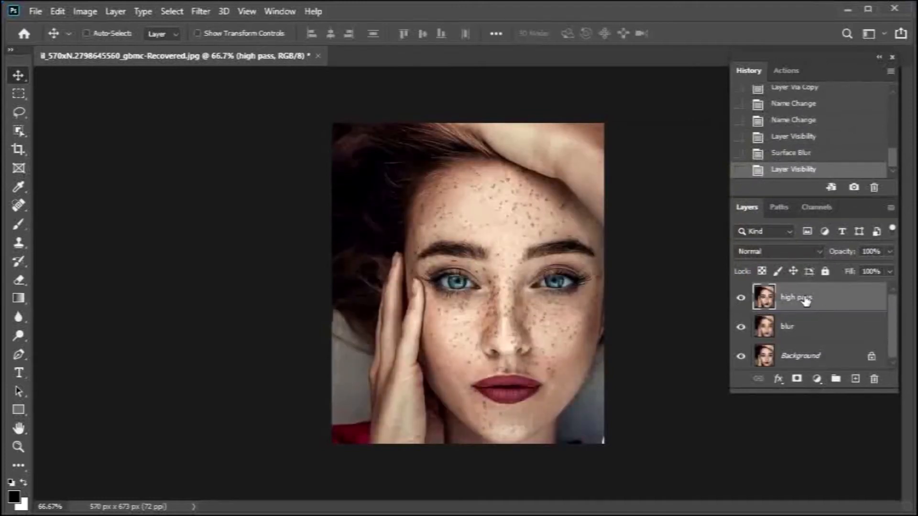
{"action": "left_click", "coordinate": [206, 13]}
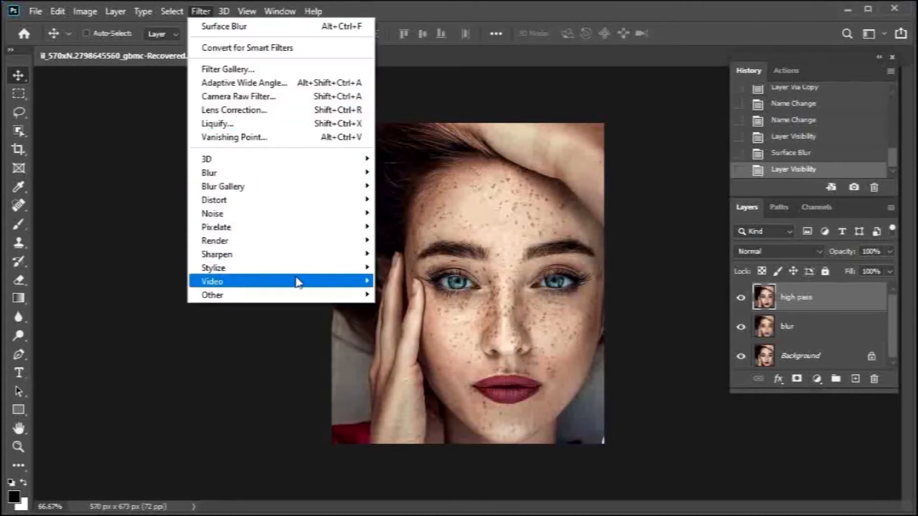
{"action": "mouse_move", "coordinate": [316, 302]}
{"action": "left_click", "coordinate": [421, 308]}
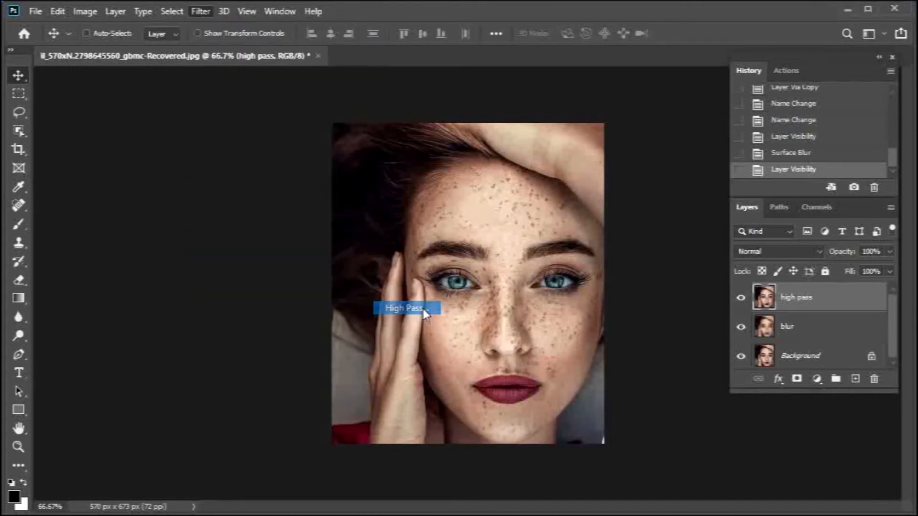
{"action": "left_click_drag", "start_coordinate": [162, 207], "coordinate": [607, 169]}
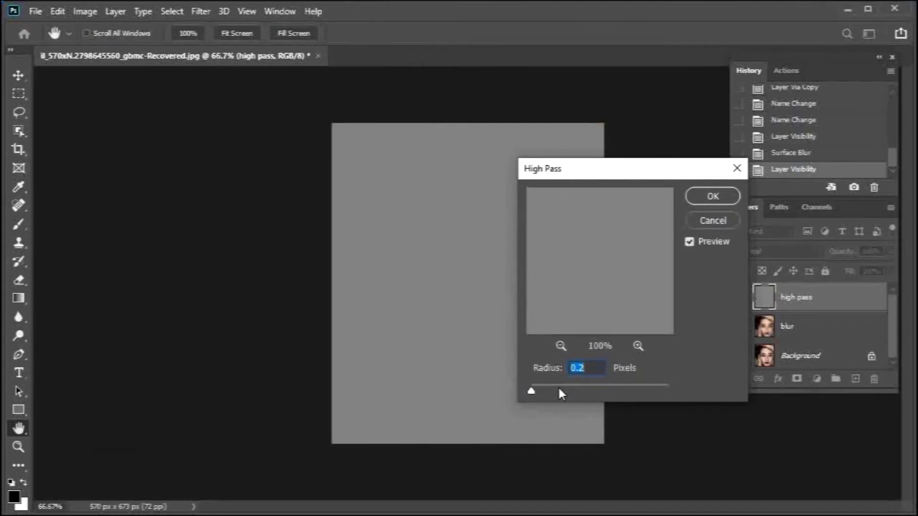
{"action": "key", "text": "ctrl+plus"}
{"action": "key", "text": "ctrl+plus"}
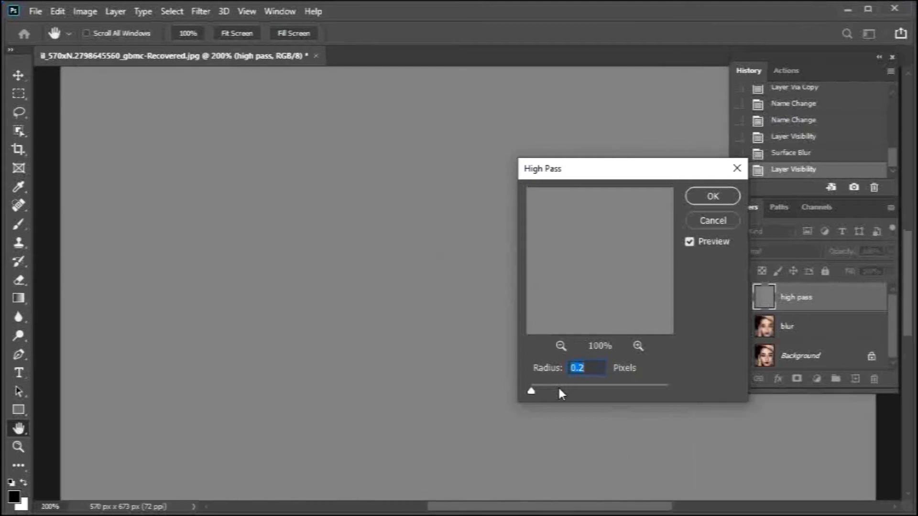
{"action": "key", "text": "ctrl+minus"}
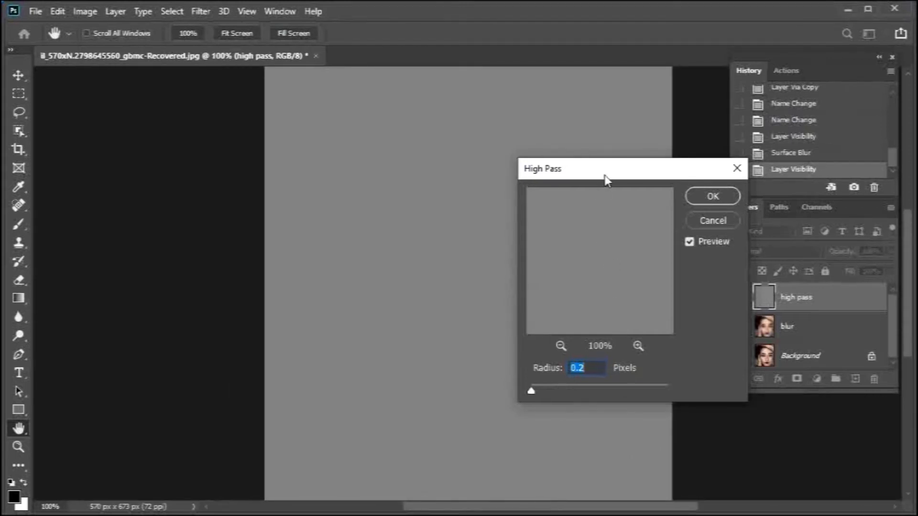
{"action": "left_click_drag", "start_coordinate": [615, 178], "coordinate": [681, 163]}
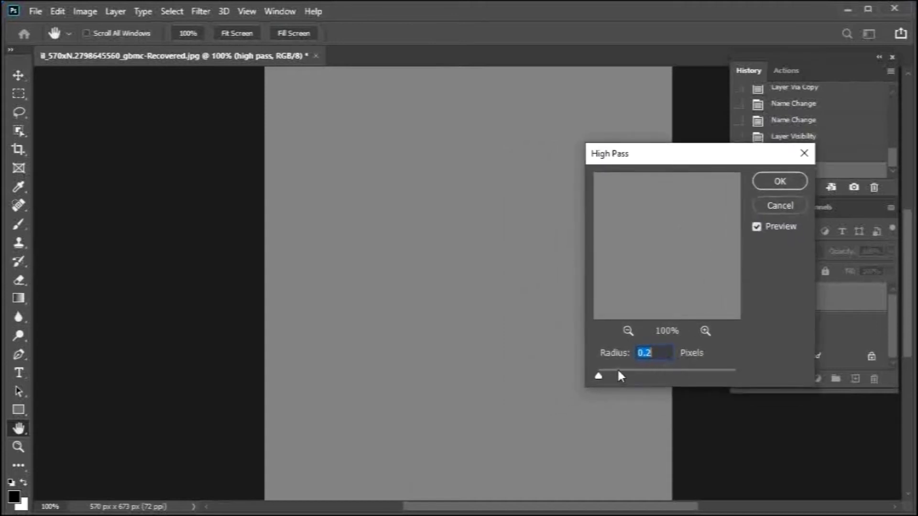
Step: Try different High Pass radii and apply the filter with a radius of 0.2 pixels
{"action": "left_click_drag", "start_coordinate": [604, 374], "coordinate": [609, 375]}
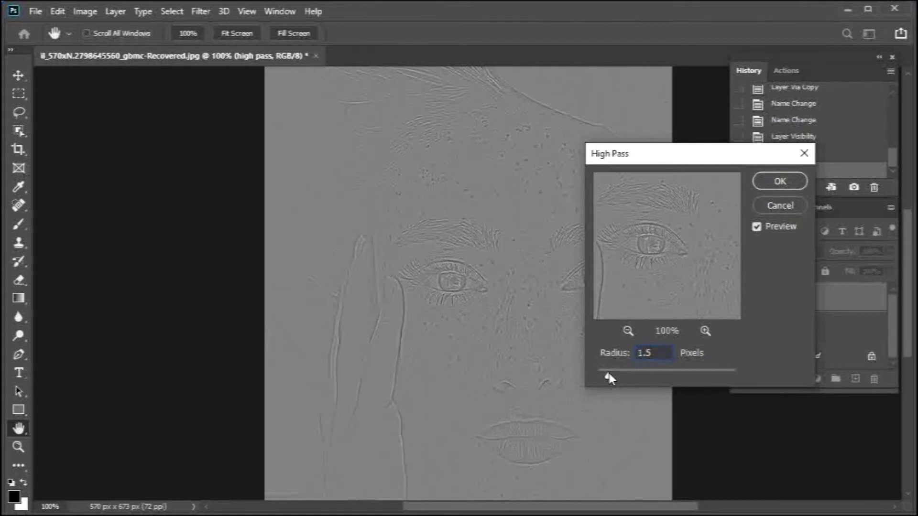
{"action": "left_click_drag", "start_coordinate": [607, 375], "coordinate": [606, 375]}
{"action": "left_click_drag", "start_coordinate": [606, 381], "coordinate": [602, 380]}
{"action": "left_click_drag", "start_coordinate": [604, 375], "coordinate": [600, 376]}
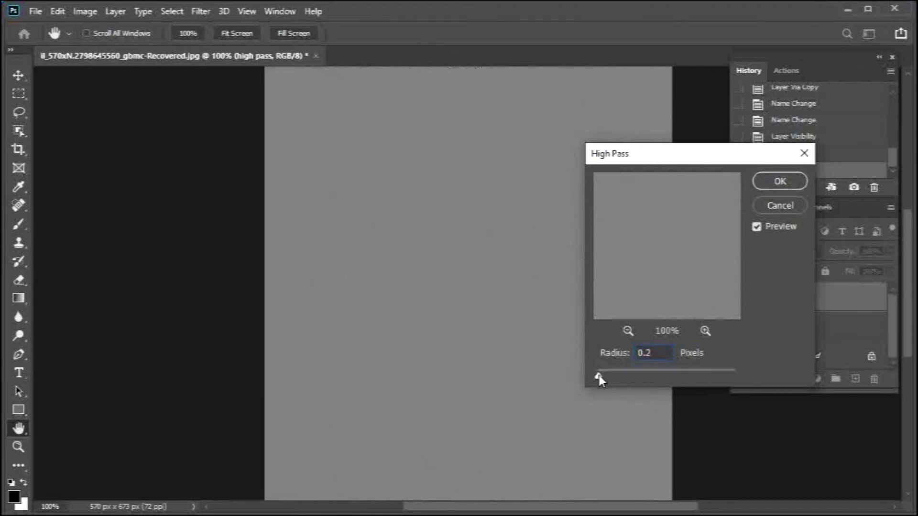
{"action": "left_click", "coordinate": [706, 331]}
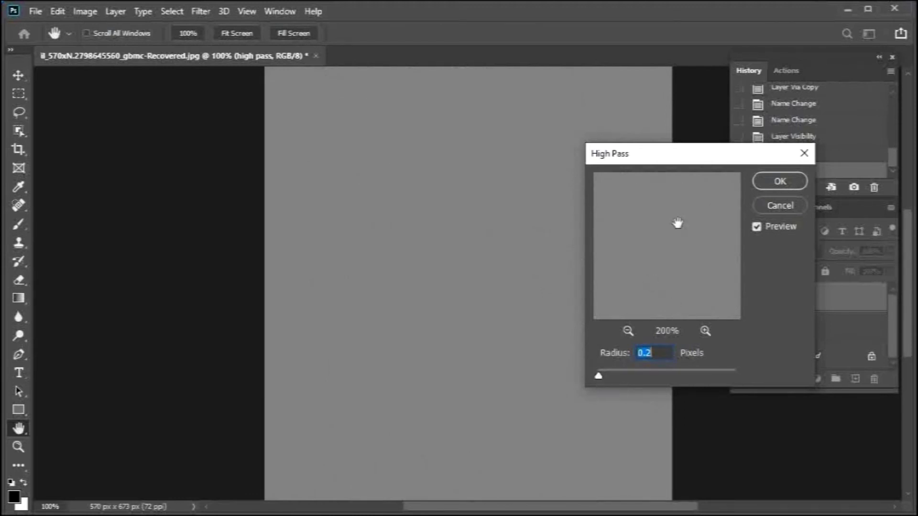
{"action": "left_click", "coordinate": [781, 183]}
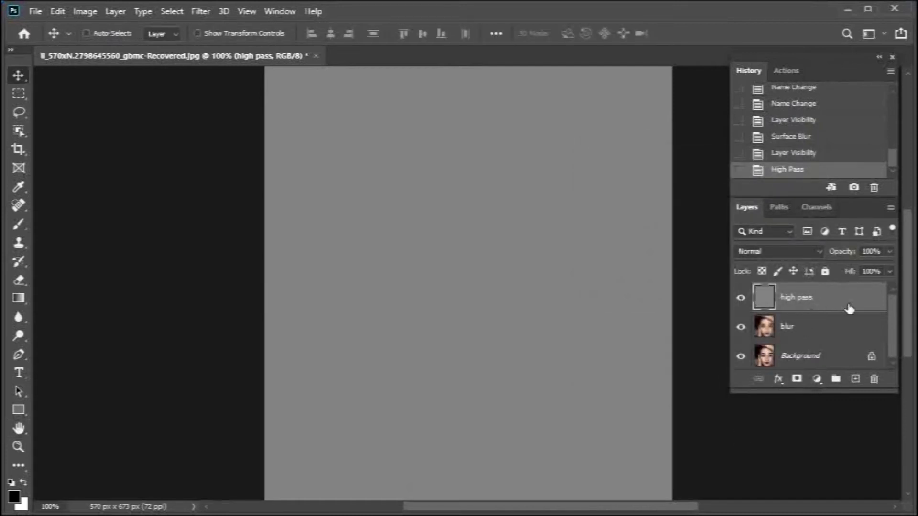
Step: Change the high pass layer's blend mode to Linear Light
{"action": "left_click", "coordinate": [803, 256]}
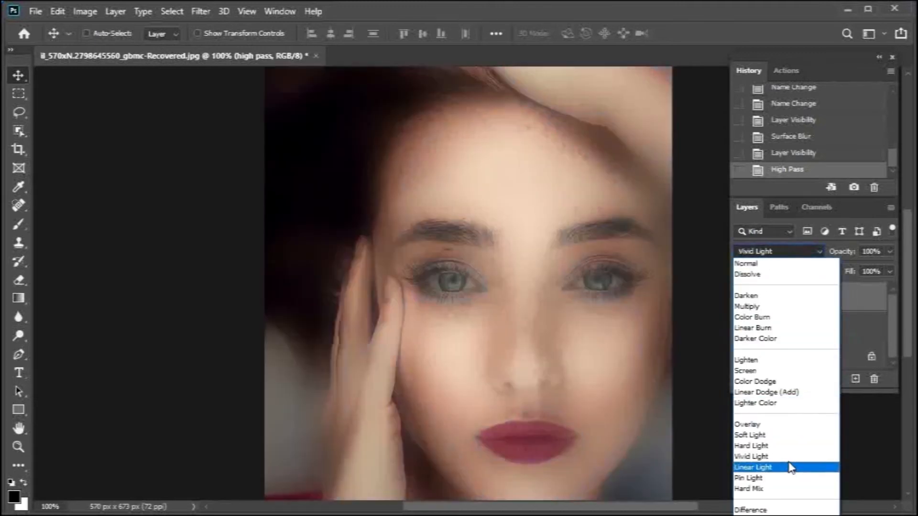
{"action": "left_click", "coordinate": [746, 468]}
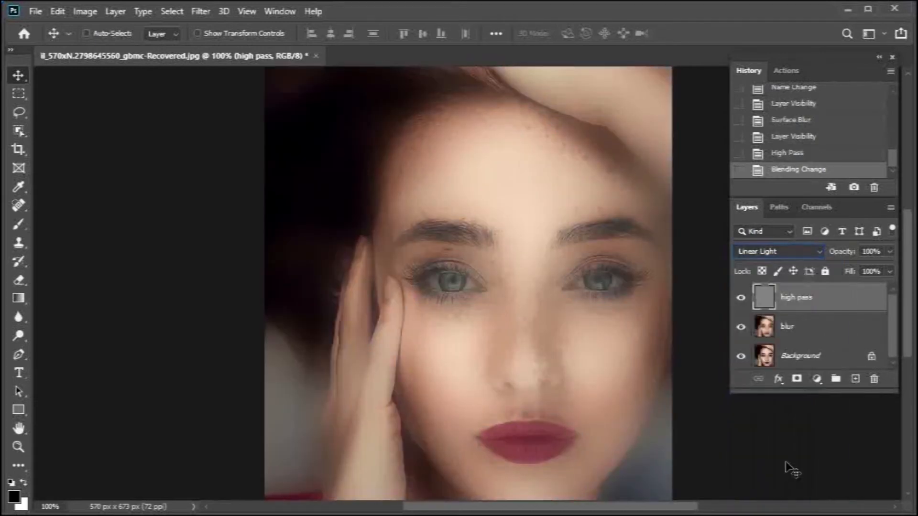
{"action": "key", "text": "ctrl+minus"}
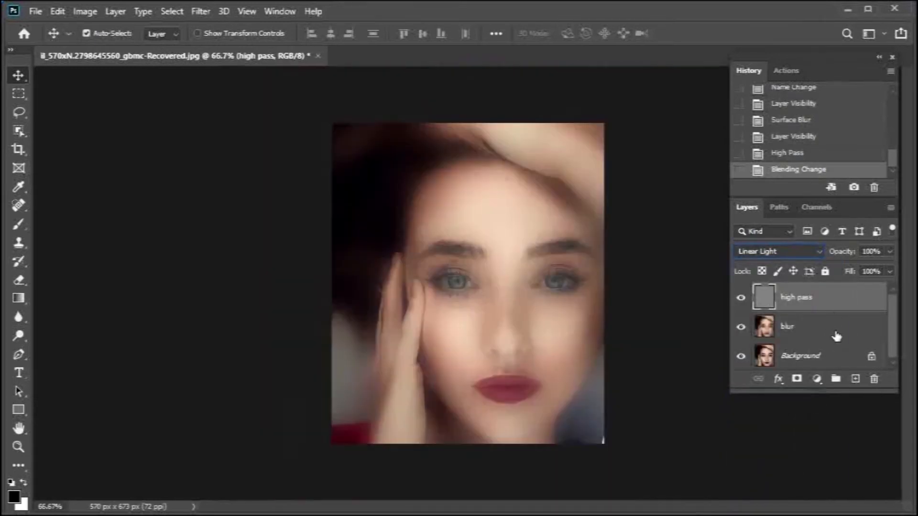
Step: Combine the high pass and blur layers into one layer group
{"action": "left_click", "coordinate": [837, 334], "text": "shift"}
{"action": "key", "text": "ctrl"}
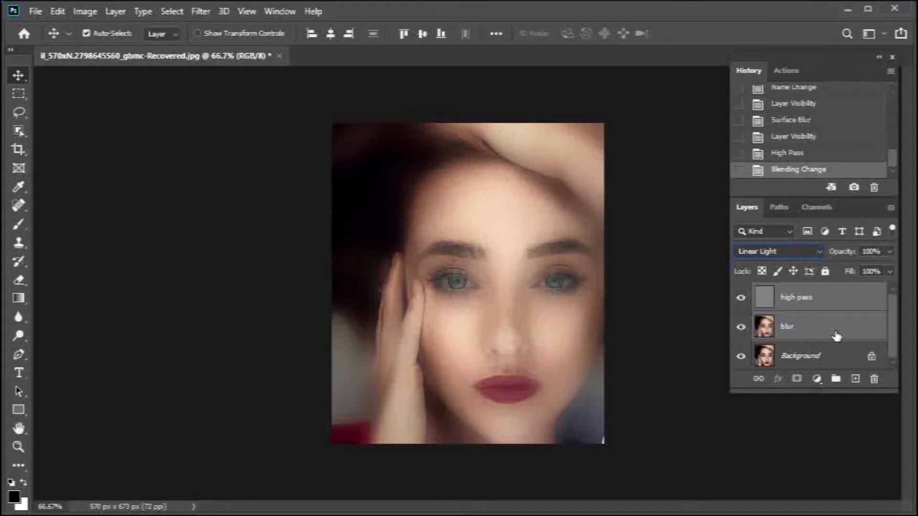
{"action": "key", "text": "ctrl+g"}
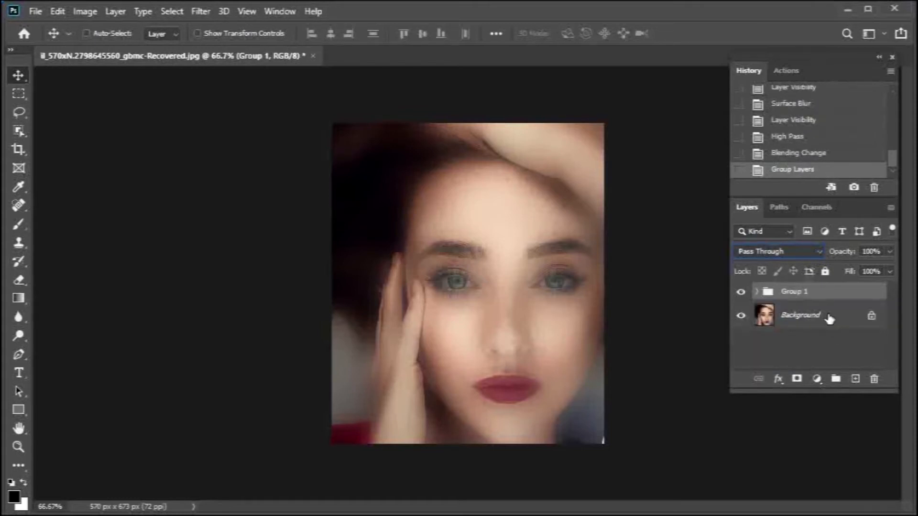
Step: Try hiding Group 1 with a white layer mask inverted to black, and undo the attempt
{"action": "left_click", "coordinate": [797, 380]}
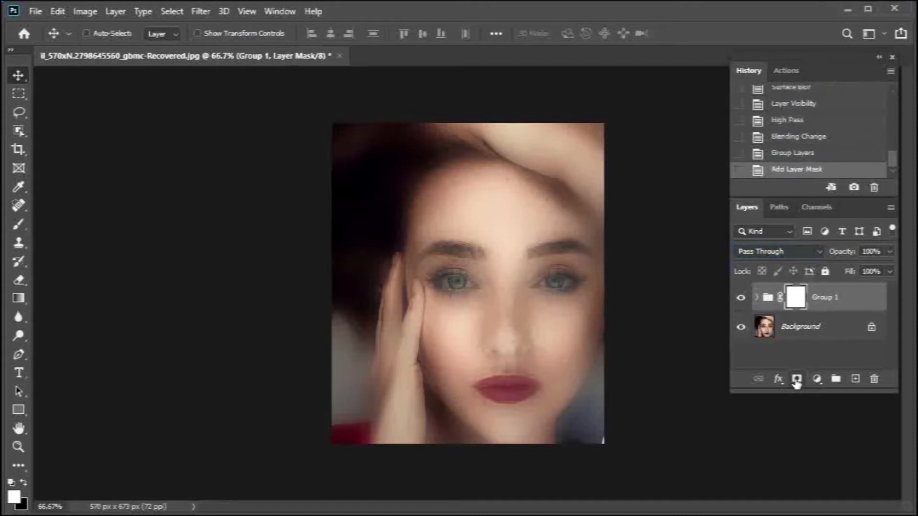
{"action": "key", "text": "ctrl+i"}
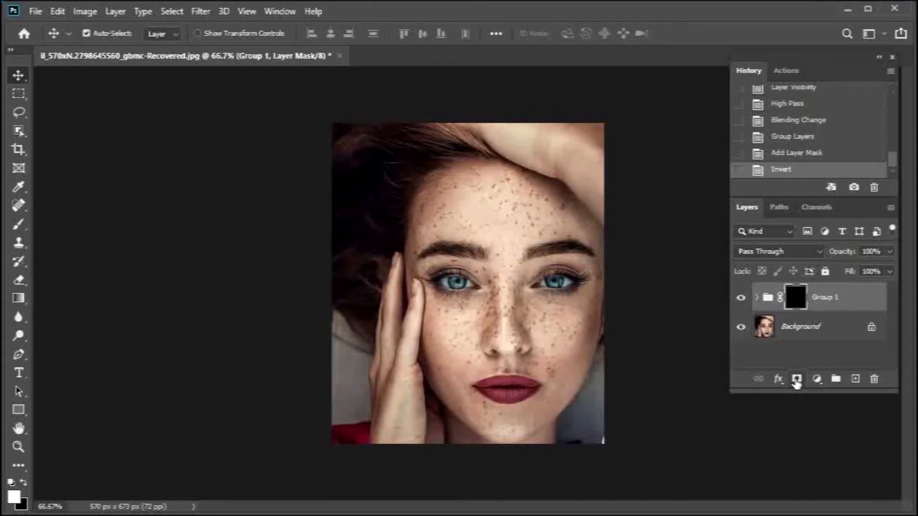
{"action": "key", "text": "ctrl"}
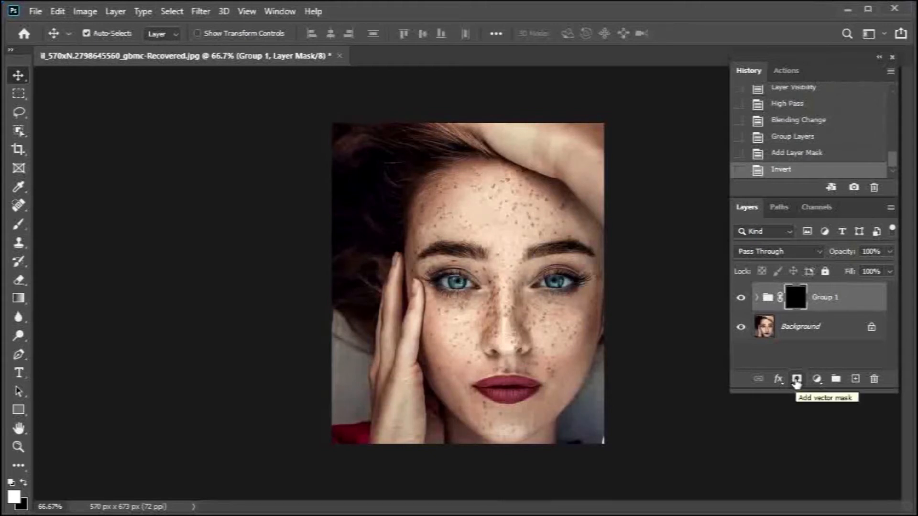
{"action": "key", "text": "ctrl+z"}
{"action": "key", "text": "ctrl+z"}
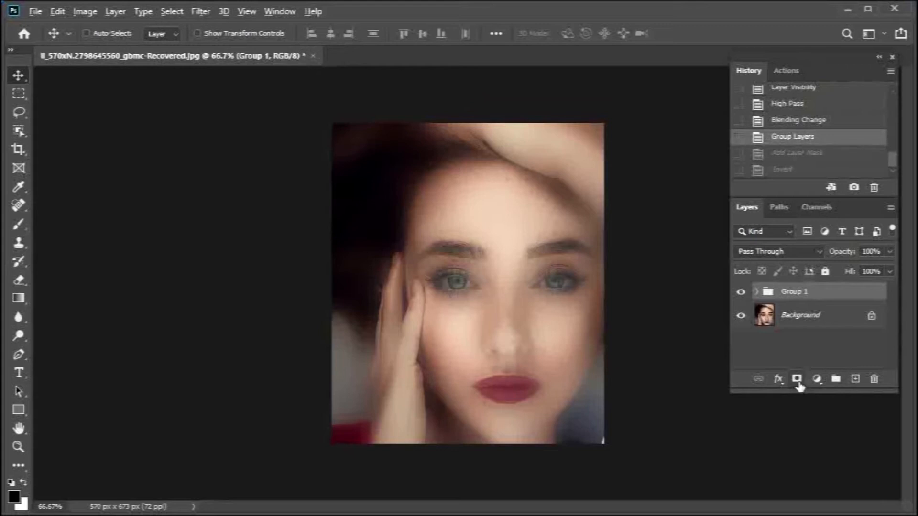
Step: Add a black layer mask to Group 1 and activate the Brush tool for painting on it
{"action": "left_click", "coordinate": [797, 379], "text": "alt"}
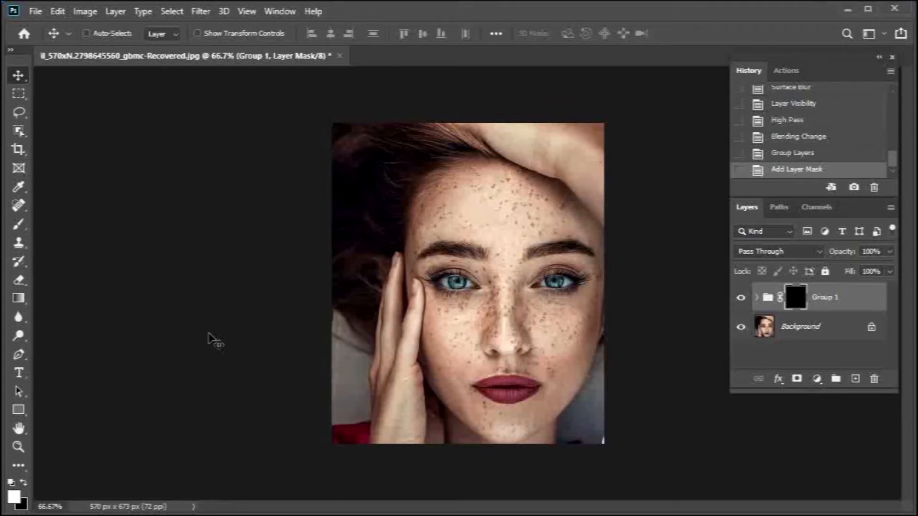
{"action": "left_click", "coordinate": [19, 225]}
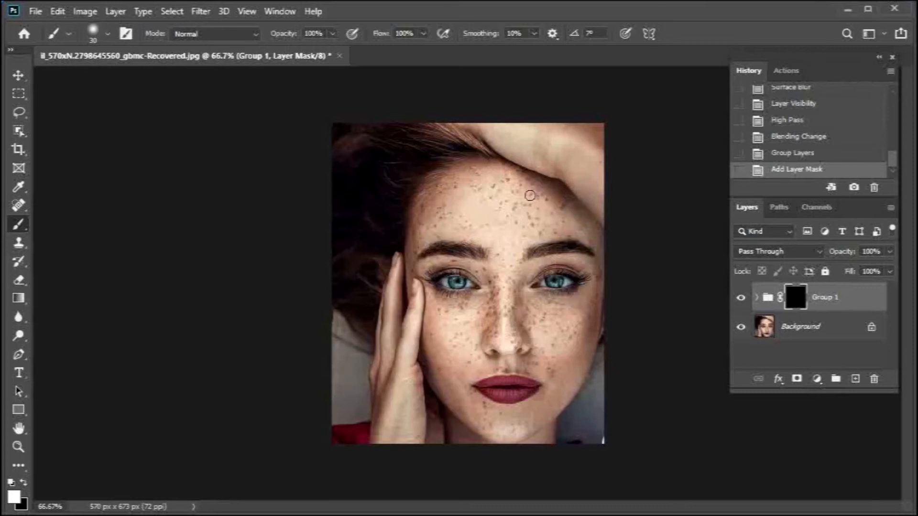
Step: Paint white on Group 1's layer mask with a size 60 brush to smooth the freckled forehead between the hairline and eyebrows
{"action": "left_click_drag", "start_coordinate": [540, 208], "coordinate": [508, 202]}
{"action": "key", "text": "ctrl+plus"}
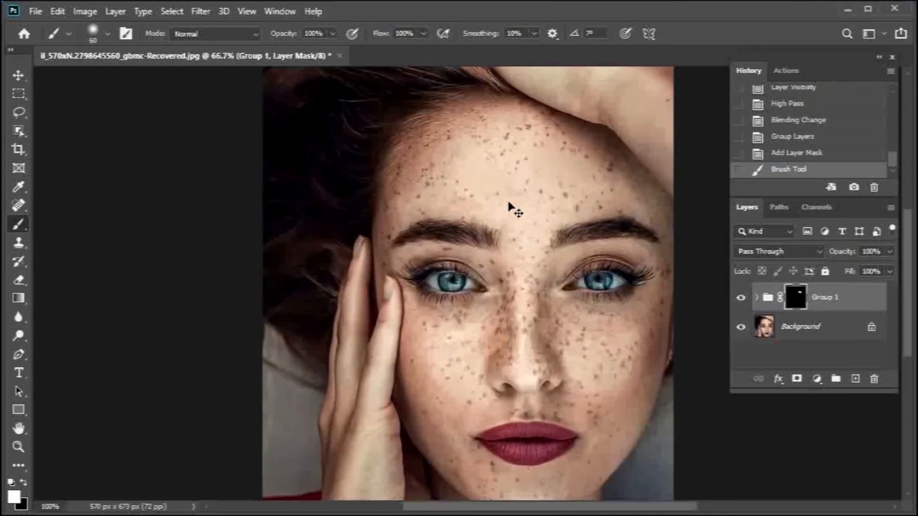
{"action": "key", "text": "ctrl+plus"}
{"action": "key", "text": "bracketright"}
{"action": "left_click_drag", "start_coordinate": [561, 175], "coordinate": [439, 324]}
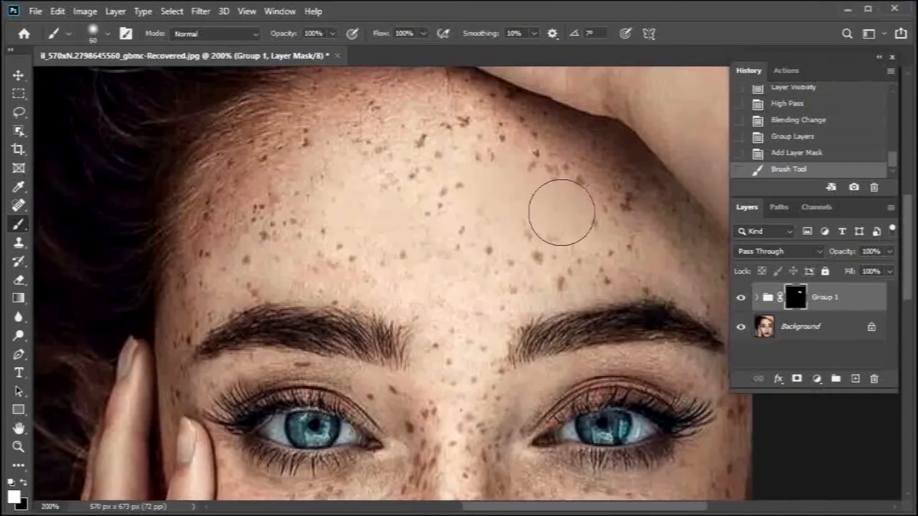
{"action": "mouse_move", "coordinate": [489, 149]}
{"action": "left_mouse_down"}
{"action": "mouse_move", "coordinate": [558, 206]}
{"action": "mouse_move", "coordinate": [484, 184]}
{"action": "mouse_move", "coordinate": [513, 169]}
{"action": "mouse_move", "coordinate": [468, 213]}
{"action": "mouse_move", "coordinate": [425, 173]}
{"action": "mouse_move", "coordinate": [460, 201]}
{"action": "mouse_move", "coordinate": [511, 214]}
{"action": "mouse_move", "coordinate": [435, 229]}
{"action": "mouse_move", "coordinate": [446, 151]}
{"action": "mouse_move", "coordinate": [482, 232]}
{"action": "mouse_move", "coordinate": [443, 163]}
{"action": "mouse_move", "coordinate": [447, 253]}
{"action": "mouse_move", "coordinate": [441, 157]}
{"action": "mouse_move", "coordinate": [563, 156]}
{"action": "mouse_move", "coordinate": [368, 132]}
{"action": "mouse_move", "coordinate": [516, 145]}
{"action": "mouse_move", "coordinate": [578, 210]}
{"action": "mouse_move", "coordinate": [551, 167]}
{"action": "mouse_move", "coordinate": [638, 245]}
{"action": "mouse_move", "coordinate": [424, 228]}
{"action": "mouse_move", "coordinate": [425, 266]}
{"action": "mouse_move", "coordinate": [465, 295]}
{"action": "mouse_move", "coordinate": [537, 284]}
{"action": "mouse_move", "coordinate": [484, 263]}
{"action": "mouse_move", "coordinate": [466, 291]}
{"action": "mouse_move", "coordinate": [351, 208]}
{"action": "mouse_move", "coordinate": [309, 249]}
{"action": "mouse_move", "coordinate": [414, 160]}
{"action": "mouse_move", "coordinate": [479, 150]}
{"action": "mouse_move", "coordinate": [595, 195]}
{"action": "mouse_move", "coordinate": [533, 176]}
{"action": "mouse_move", "coordinate": [660, 233]}
{"action": "mouse_move", "coordinate": [643, 262]}
{"action": "mouse_move", "coordinate": [344, 182]}
{"action": "mouse_move", "coordinate": [252, 249]}
{"action": "mouse_move", "coordinate": [306, 160]}
{"action": "mouse_move", "coordinate": [174, 305]}
{"action": "mouse_move", "coordinate": [193, 265]}
{"action": "mouse_move", "coordinate": [305, 246]}
{"action": "mouse_move", "coordinate": [224, 265]}
{"action": "mouse_move", "coordinate": [339, 279]}
{"action": "mouse_move", "coordinate": [259, 257]}
{"action": "mouse_move", "coordinate": [387, 240]}
{"action": "mouse_move", "coordinate": [305, 155]}
{"action": "mouse_move", "coordinate": [329, 124]}
{"action": "mouse_move", "coordinate": [398, 177]}
{"action": "mouse_move", "coordinate": [342, 169]}
{"action": "mouse_move", "coordinate": [405, 143]}
{"action": "mouse_move", "coordinate": [402, 168]}
{"action": "mouse_move", "coordinate": [428, 118]}
{"action": "mouse_move", "coordinate": [565, 167]}
{"action": "mouse_move", "coordinate": [454, 135]}
{"action": "mouse_move", "coordinate": [592, 139]}
{"action": "left_mouse_up"}
{"action": "left_click_drag", "start_coordinate": [492, 292], "coordinate": [486, 81]}
{"action": "left_click_drag", "start_coordinate": [456, 144], "coordinate": [433, 221]}
Step: Paint white on the Group 1 mask over the cheek beside the raised fingers and along the bridge of the nose
{"action": "mouse_move", "coordinate": [381, 281]}
{"action": "left_mouse_down"}
{"action": "mouse_move", "coordinate": [325, 327]}
{"action": "mouse_move", "coordinate": [351, 295]}
{"action": "mouse_move", "coordinate": [284, 298]}
{"action": "mouse_move", "coordinate": [327, 292]}
{"action": "mouse_move", "coordinate": [253, 285]}
{"action": "mouse_move", "coordinate": [303, 315]}
{"action": "mouse_move", "coordinate": [319, 289]}
{"action": "mouse_move", "coordinate": [293, 307]}
{"action": "mouse_move", "coordinate": [276, 305]}
{"action": "mouse_move", "coordinate": [303, 314]}
{"action": "left_mouse_up"}
{"action": "mouse_move", "coordinate": [416, 235]}
{"action": "left_mouse_down"}
{"action": "mouse_move", "coordinate": [401, 305]}
{"action": "mouse_move", "coordinate": [356, 337]}
{"action": "mouse_move", "coordinate": [295, 342]}
{"action": "left_mouse_up"}
{"action": "mouse_move", "coordinate": [374, 336]}
{"action": "left_mouse_down"}
{"action": "mouse_move", "coordinate": [262, 362]}
{"action": "mouse_move", "coordinate": [242, 421]}
{"action": "mouse_move", "coordinate": [303, 401]}
{"action": "mouse_move", "coordinate": [331, 356]}
{"action": "mouse_move", "coordinate": [349, 432]}
{"action": "mouse_move", "coordinate": [328, 431]}
{"action": "mouse_move", "coordinate": [325, 421]}
{"action": "left_mouse_up"}
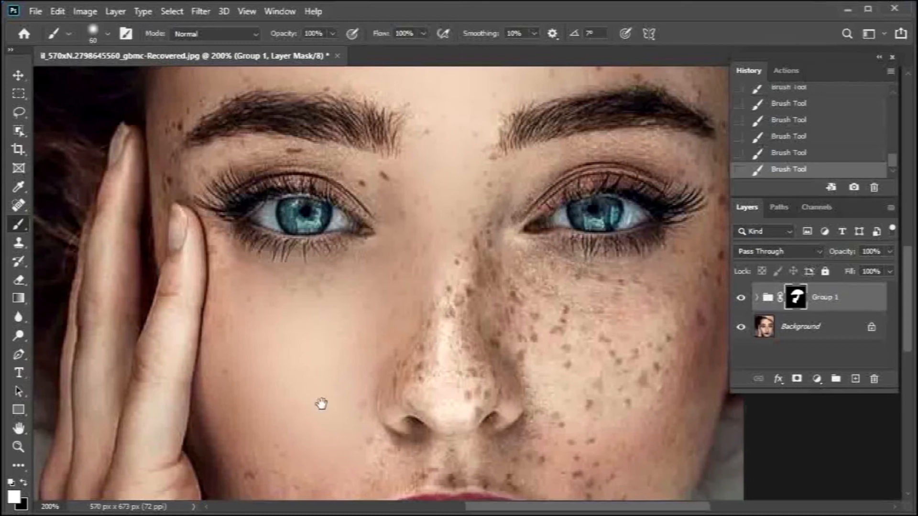
{"action": "scroll", "coordinate": [322, 404], "scroll_direction": "down", "scroll_amount": 3}
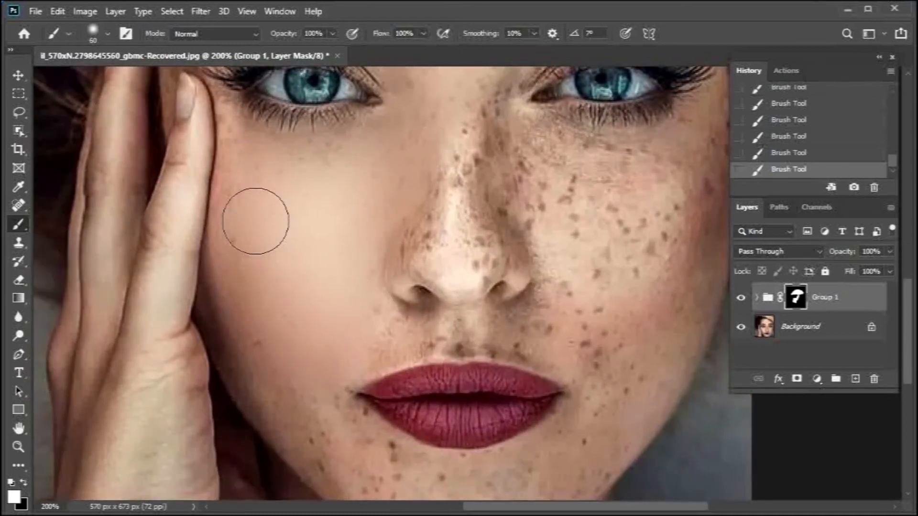
{"action": "scroll", "coordinate": [352, 244], "scroll_direction": "up", "scroll_amount": 2}
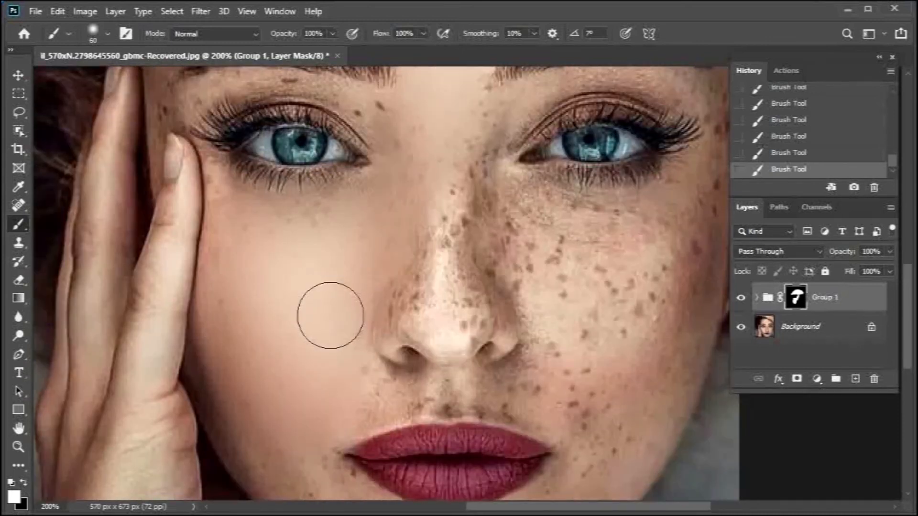
{"action": "mouse_move", "coordinate": [497, 258]}
{"action": "left_mouse_down"}
{"action": "mouse_move", "coordinate": [426, 240]}
{"action": "mouse_move", "coordinate": [402, 274]}
{"action": "mouse_move", "coordinate": [450, 203]}
{"action": "left_mouse_up"}
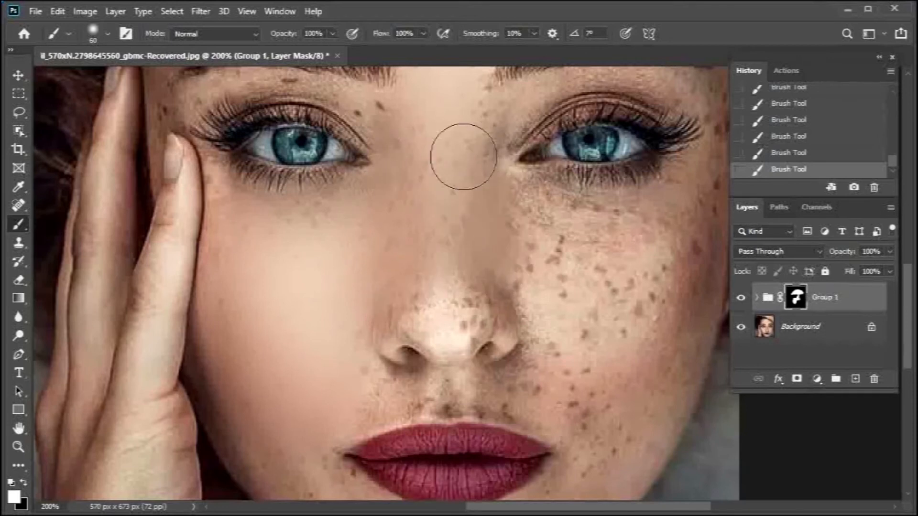
Step: Reduce the brush size to 30 and paint white on the mask around the eyes and across the cheek opposite the fingers
{"action": "scroll", "coordinate": [451, 211], "scroll_direction": "up", "scroll_amount": 3}
{"action": "key", "text": "bracketleft"}
{"action": "key", "text": "bracketleft"}
{"action": "key", "text": "bracketleft"}
{"action": "mouse_move", "coordinate": [389, 205]}
{"action": "left_mouse_down"}
{"action": "mouse_move", "coordinate": [358, 190]}
{"action": "mouse_move", "coordinate": [390, 212]}
{"action": "mouse_move", "coordinate": [298, 174]}
{"action": "mouse_move", "coordinate": [239, 175]}
{"action": "mouse_move", "coordinate": [256, 167]}
{"action": "mouse_move", "coordinate": [233, 182]}
{"action": "mouse_move", "coordinate": [175, 150]}
{"action": "mouse_move", "coordinate": [195, 125]}
{"action": "mouse_move", "coordinate": [163, 146]}
{"action": "mouse_move", "coordinate": [266, 133]}
{"action": "mouse_move", "coordinate": [242, 175]}
{"action": "left_mouse_up"}
{"action": "left_click_drag", "start_coordinate": [526, 181], "coordinate": [464, 50]}
{"action": "mouse_move", "coordinate": [443, 304]}
{"action": "left_mouse_down"}
{"action": "mouse_move", "coordinate": [424, 274]}
{"action": "mouse_move", "coordinate": [435, 321]}
{"action": "mouse_move", "coordinate": [459, 324]}
{"action": "mouse_move", "coordinate": [434, 243]}
{"action": "left_mouse_up"}
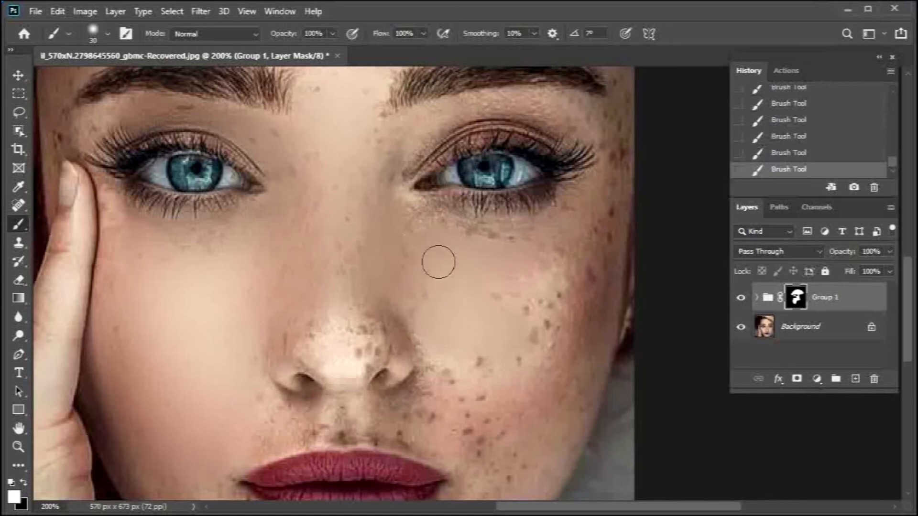
{"action": "mouse_move", "coordinate": [474, 263]}
{"action": "left_mouse_down"}
{"action": "mouse_move", "coordinate": [565, 309]}
{"action": "mouse_move", "coordinate": [516, 345]}
{"action": "mouse_move", "coordinate": [529, 333]}
{"action": "mouse_move", "coordinate": [487, 390]}
{"action": "mouse_move", "coordinate": [451, 385]}
{"action": "mouse_move", "coordinate": [494, 416]}
{"action": "mouse_move", "coordinate": [453, 374]}
{"action": "left_mouse_up"}
{"action": "left_click_drag", "start_coordinate": [592, 230], "coordinate": [605, 224]}
{"action": "left_click_drag", "start_coordinate": [543, 399], "coordinate": [561, 266]}
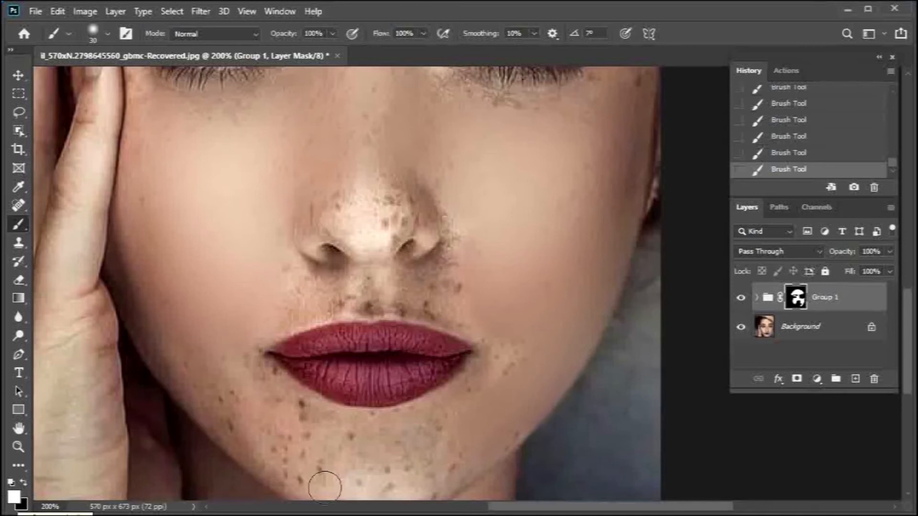
Step: Paint white on the mask around the mouth corners, above the upper lip and over the chin to smooth the skin there
{"action": "key", "text": "x"}
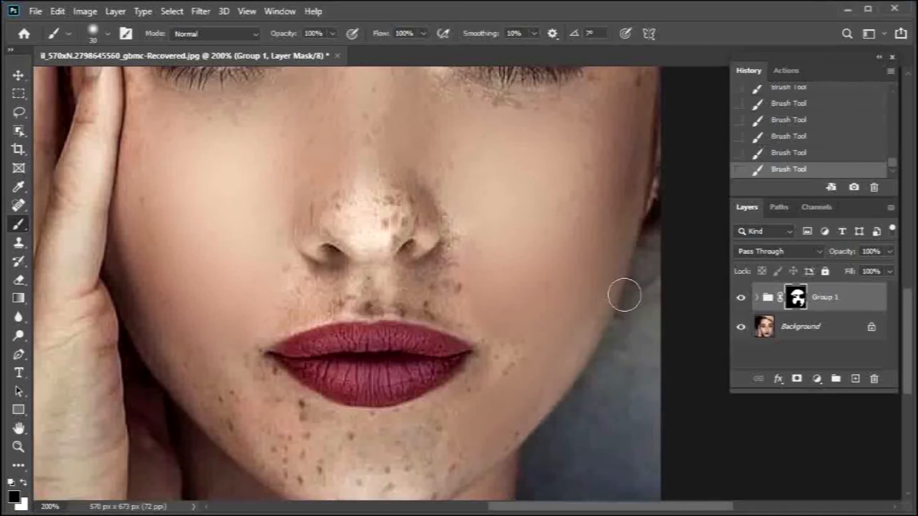
{"action": "key", "text": "x"}
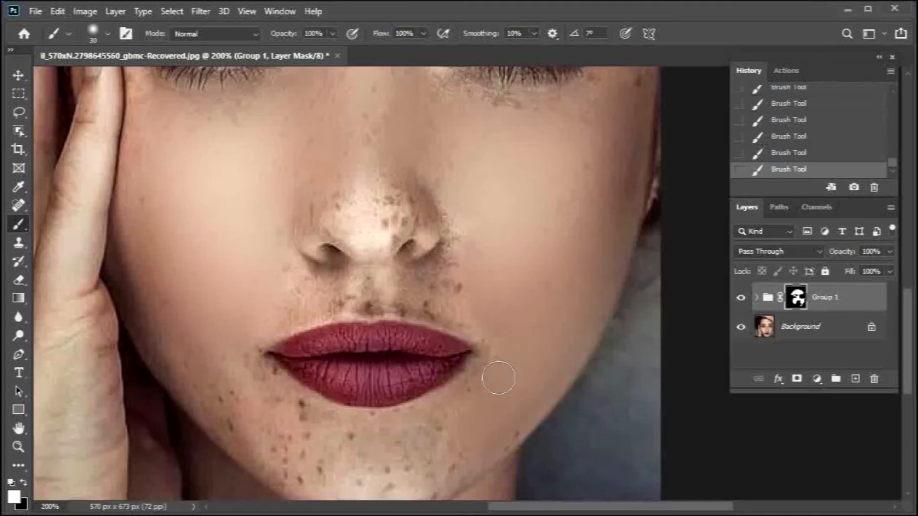
{"action": "mouse_move", "coordinate": [460, 295]}
{"action": "left_mouse_down"}
{"action": "mouse_move", "coordinate": [430, 296]}
{"action": "mouse_move", "coordinate": [448, 307]}
{"action": "mouse_move", "coordinate": [432, 275]}
{"action": "mouse_move", "coordinate": [416, 300]}
{"action": "mouse_move", "coordinate": [469, 299]}
{"action": "mouse_move", "coordinate": [330, 301]}
{"action": "mouse_move", "coordinate": [371, 293]}
{"action": "mouse_move", "coordinate": [286, 302]}
{"action": "left_mouse_up"}
{"action": "mouse_move", "coordinate": [204, 401]}
{"action": "left_mouse_down"}
{"action": "mouse_move", "coordinate": [231, 400]}
{"action": "mouse_move", "coordinate": [185, 355]}
{"action": "mouse_move", "coordinate": [202, 375]}
{"action": "left_mouse_up"}
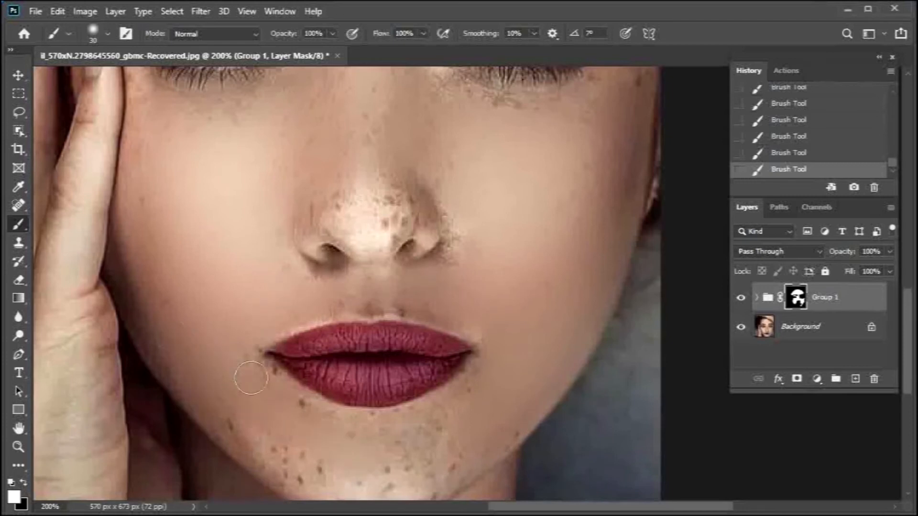
{"action": "mouse_move", "coordinate": [220, 413]}
{"action": "left_mouse_down"}
{"action": "mouse_move", "coordinate": [336, 479]}
{"action": "mouse_move", "coordinate": [261, 452]}
{"action": "mouse_move", "coordinate": [437, 457]}
{"action": "left_mouse_up"}
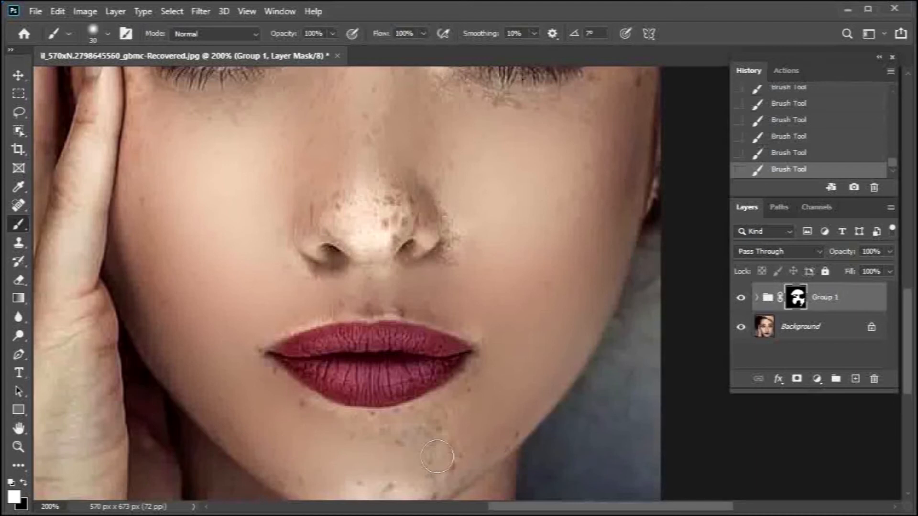
{"action": "mouse_move", "coordinate": [280, 405]}
{"action": "left_mouse_down"}
{"action": "mouse_move", "coordinate": [376, 414]}
{"action": "mouse_move", "coordinate": [490, 388]}
{"action": "left_mouse_up"}
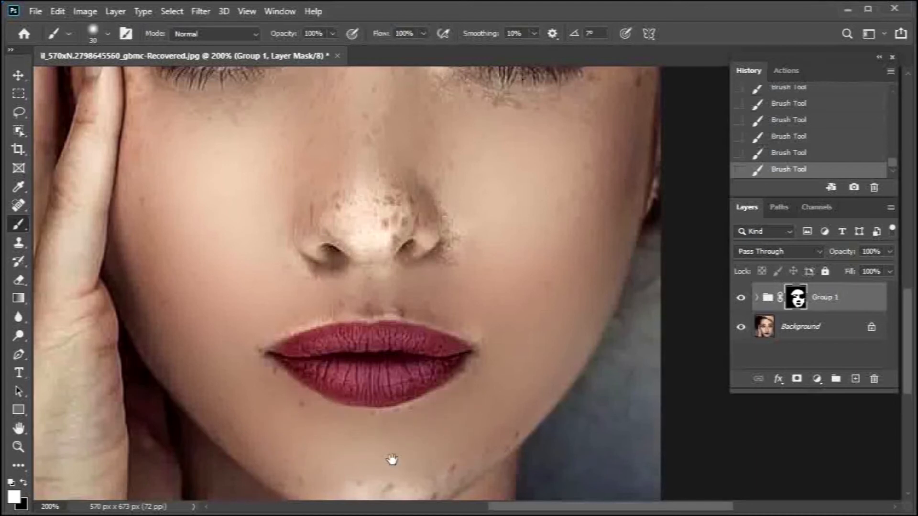
{"action": "left_click_drag", "start_coordinate": [388, 462], "coordinate": [398, 306]}
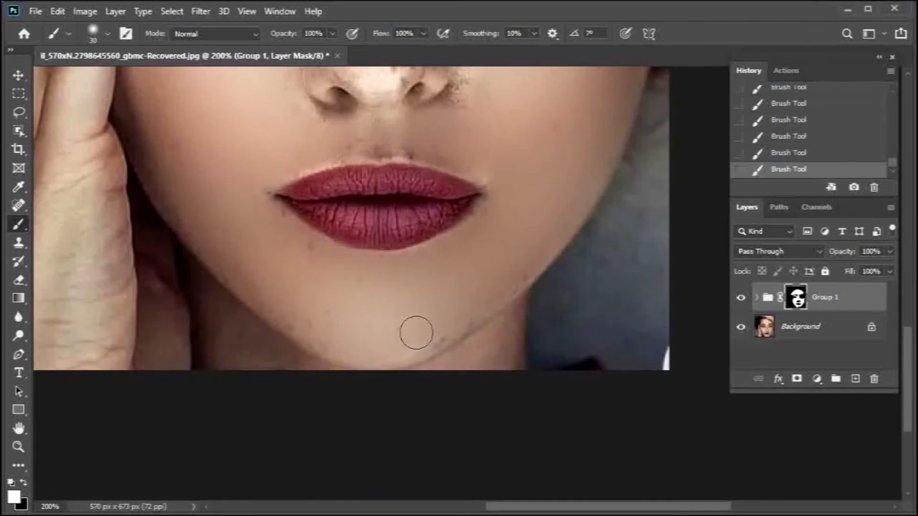
{"action": "left_click_drag", "start_coordinate": [406, 269], "coordinate": [387, 379]}
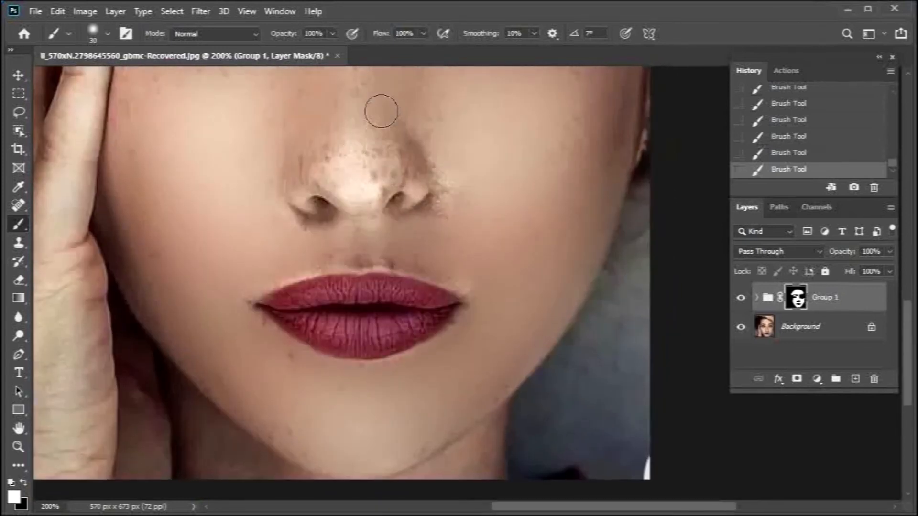
Step: Paint white on the mask over the remaining spots under the eyes, on the nose tip and beside the nostrils
{"action": "left_click_drag", "start_coordinate": [360, 136], "coordinate": [356, 287]}
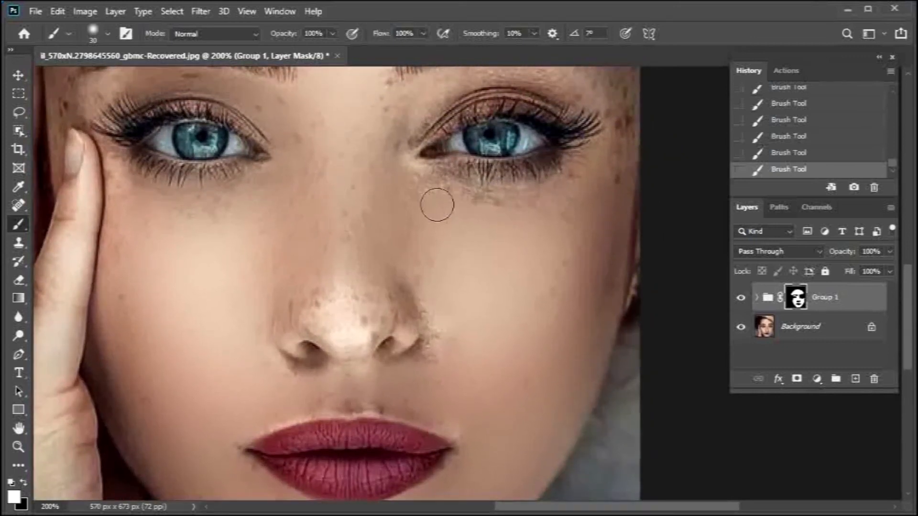
{"action": "left_click_drag", "start_coordinate": [489, 210], "coordinate": [365, 358]}
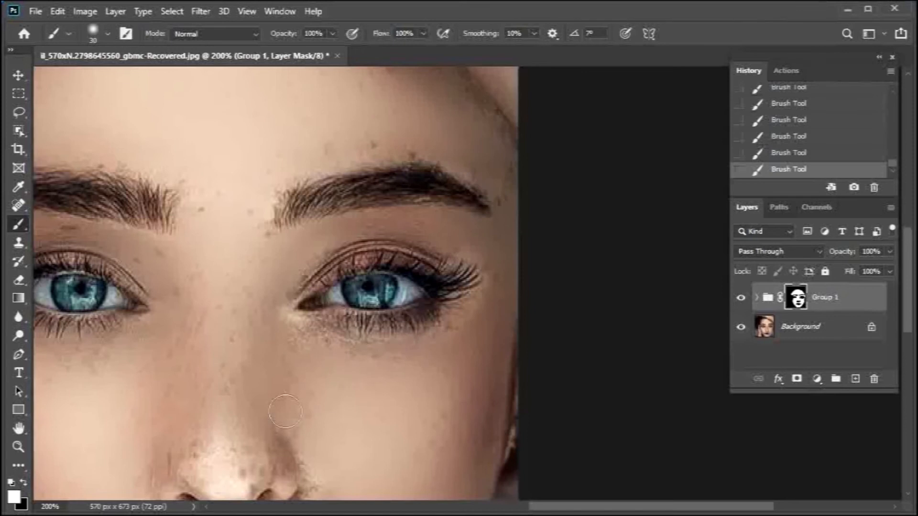
{"action": "left_click_drag", "start_coordinate": [204, 435], "coordinate": [299, 358]}
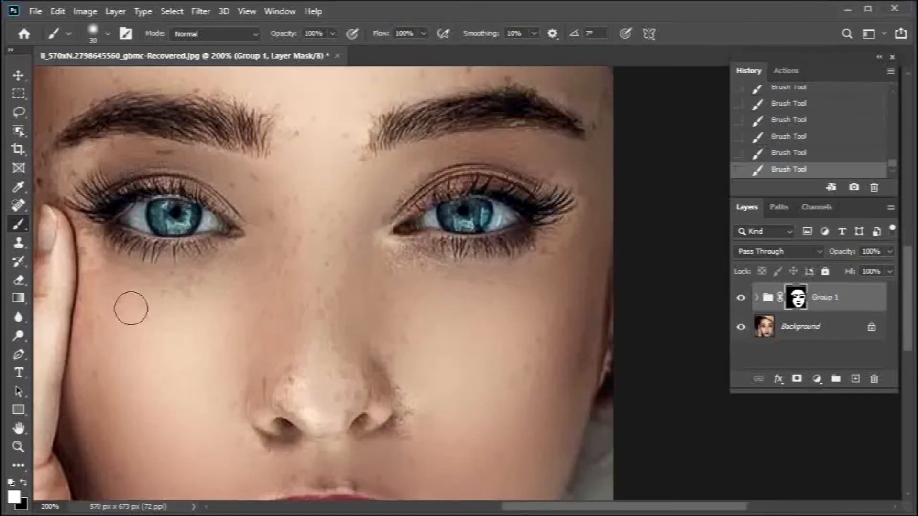
{"action": "mouse_move", "coordinate": [258, 299]}
{"action": "left_mouse_down"}
{"action": "mouse_move", "coordinate": [263, 209]}
{"action": "mouse_move", "coordinate": [263, 220]}
{"action": "left_mouse_up"}
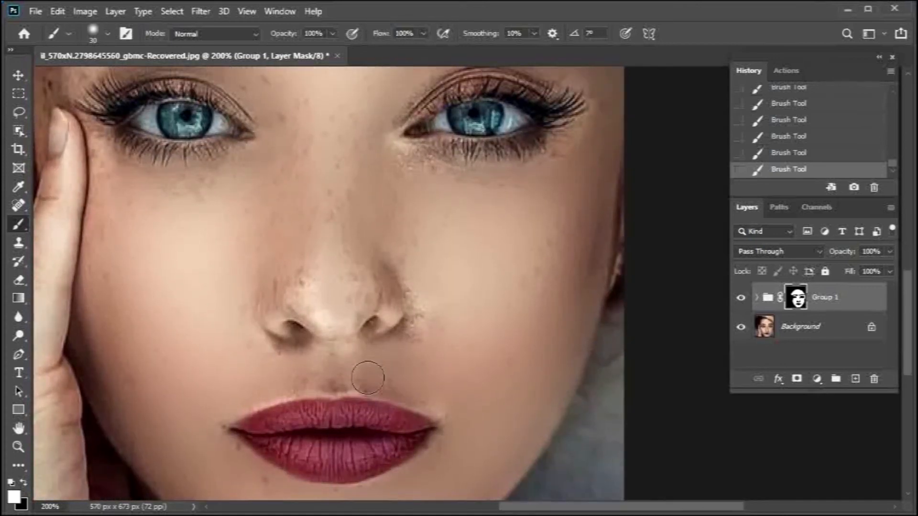
{"action": "left_click_drag", "start_coordinate": [430, 336], "coordinate": [421, 289]}
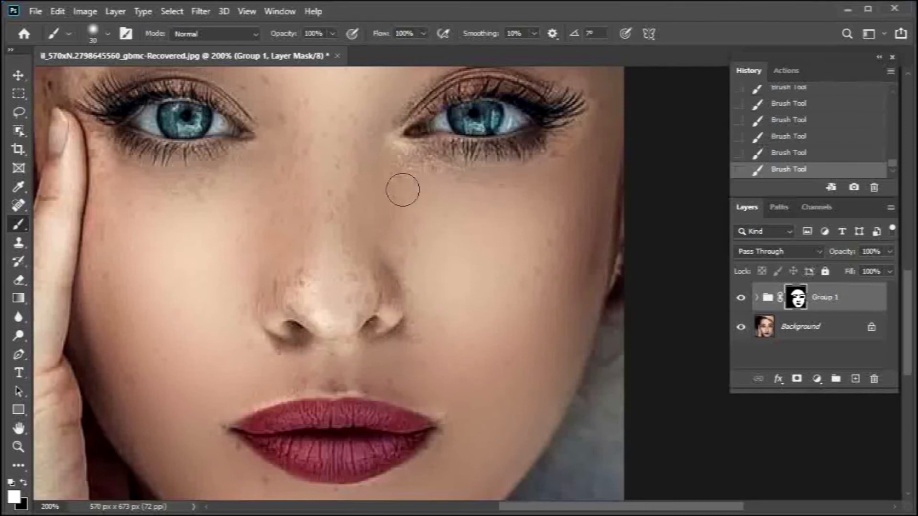
{"action": "key", "text": "ctrl+minus"}
{"action": "key", "text": "ctrl+minus"}
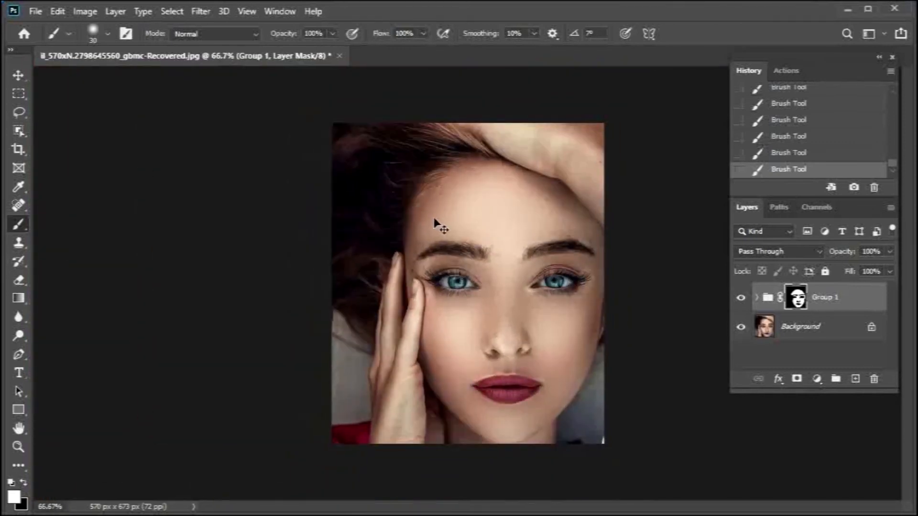
{"action": "key", "text": "ctrl+plus"}
{"action": "key", "text": "ctrl+minus"}
Step: Stamp all visible layers into a new top layer and apply a Gaussian Blur with a 3.6-pixel radius to it
{"action": "key", "text": "ctrl+shift+alt+e"}
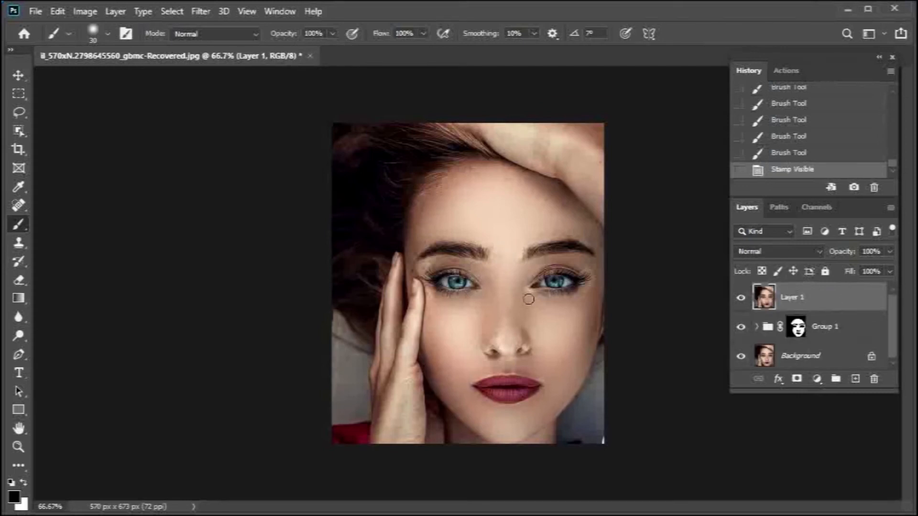
{"action": "left_click", "coordinate": [202, 10]}
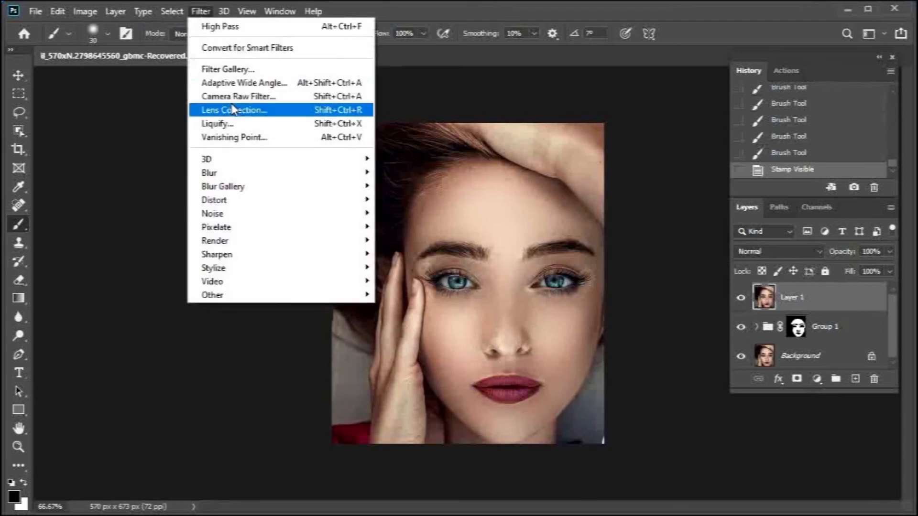
{"action": "mouse_move", "coordinate": [306, 178]}
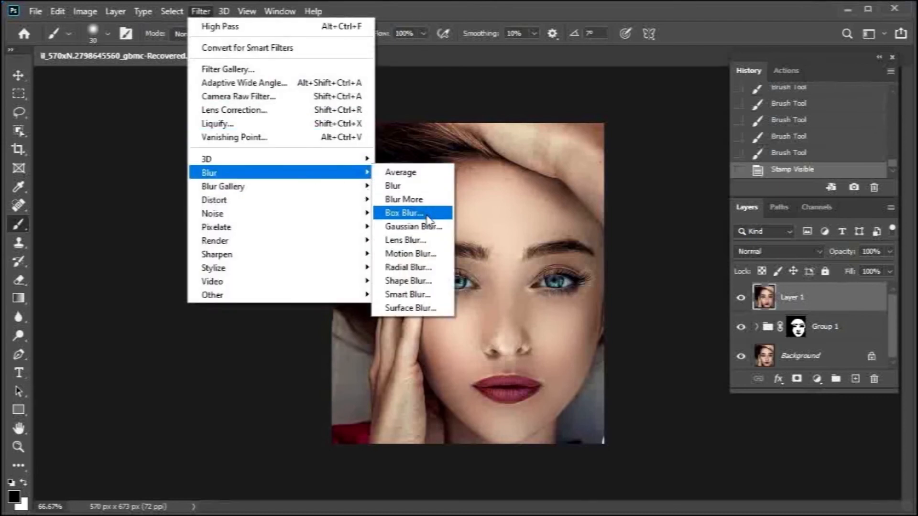
{"action": "left_click", "coordinate": [412, 226]}
{"action": "left_click_drag", "start_coordinate": [696, 187], "coordinate": [742, 177]}
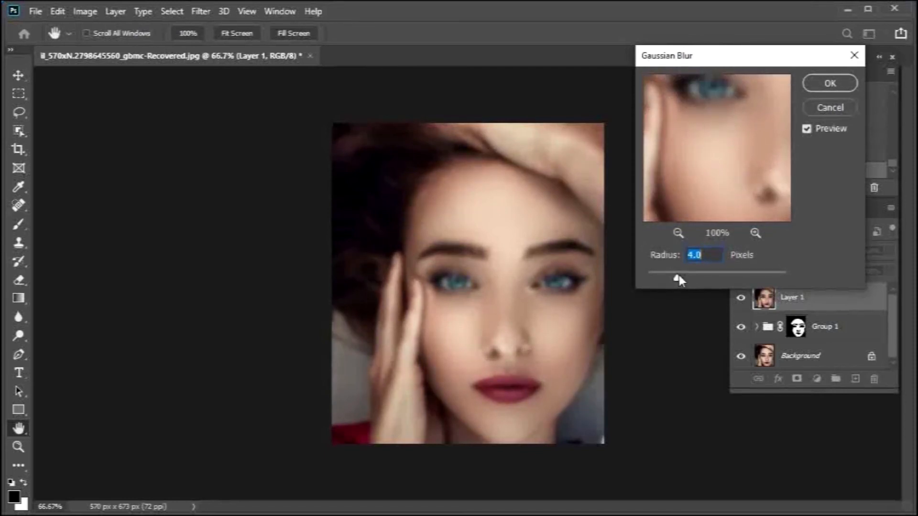
{"action": "mouse_move", "coordinate": [682, 274]}
{"action": "left_mouse_down"}
{"action": "mouse_move", "coordinate": [666, 280]}
{"action": "mouse_move", "coordinate": [677, 275]}
{"action": "left_mouse_up"}
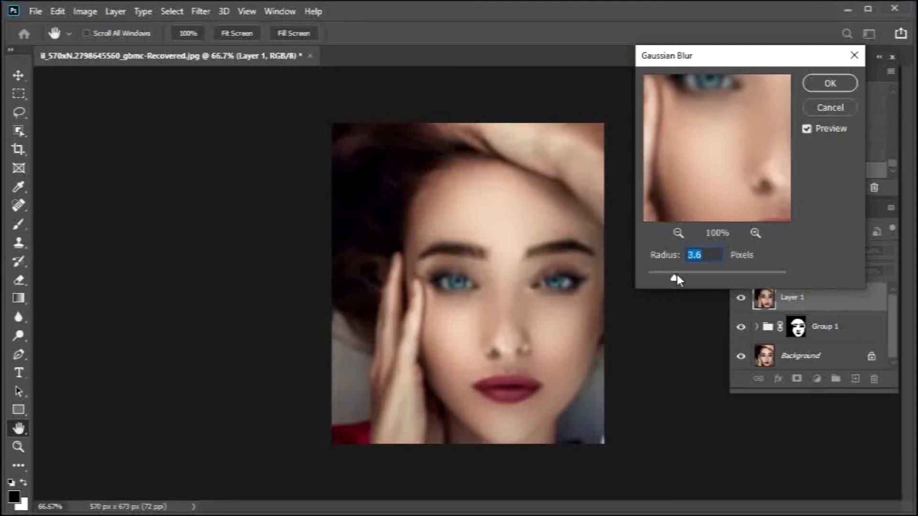
{"action": "left_click", "coordinate": [831, 83]}
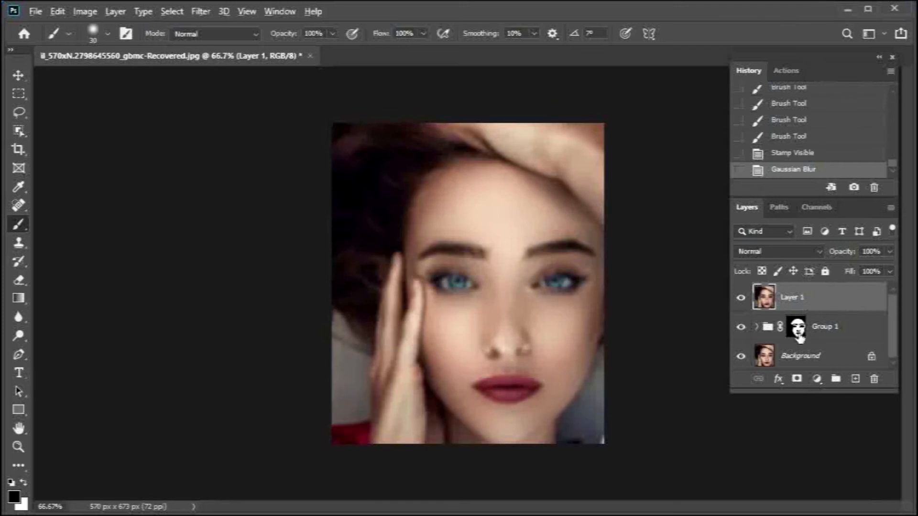
Step: Copy Group 1's layer mask onto the blurred Layer 1 and set that layer's opacity to 60%
{"action": "left_click_drag", "start_coordinate": [799, 338], "coordinate": [807, 302]}
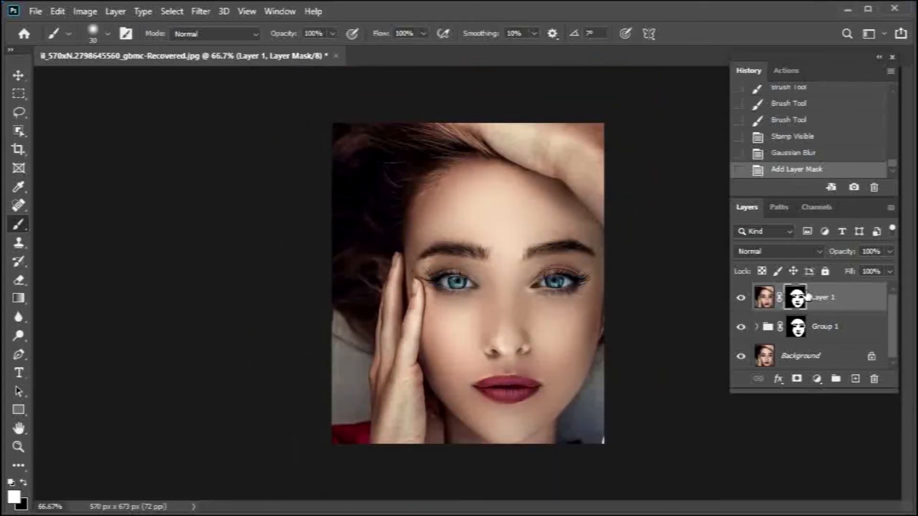
{"action": "left_click", "coordinate": [890, 251]}
{"action": "left_click_drag", "start_coordinate": [856, 270], "coordinate": [863, 271]}
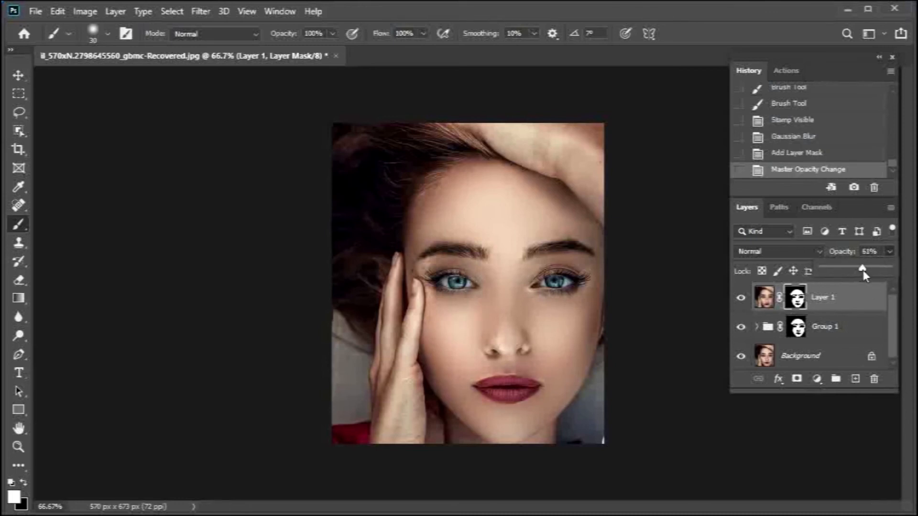
{"action": "left_click", "coordinate": [868, 252]}
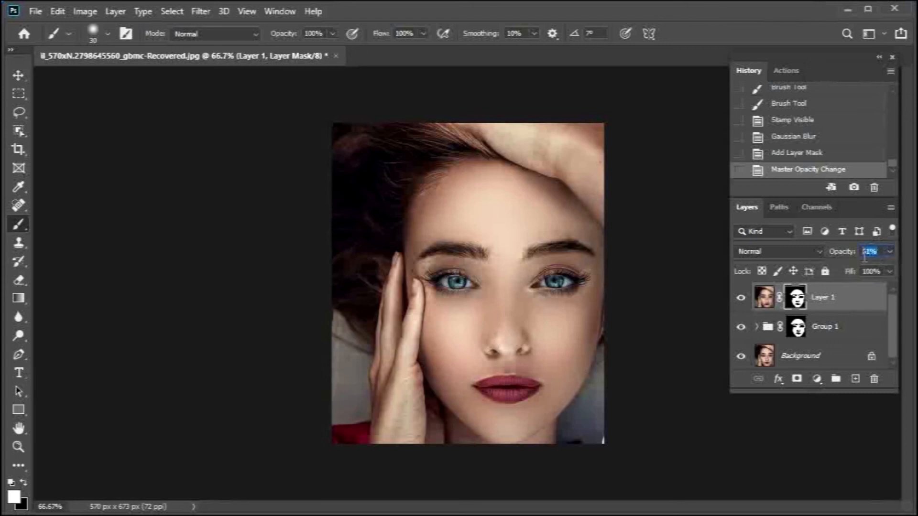
{"action": "type", "text": "60"}
{"action": "left_click", "coordinate": [710, 294]}
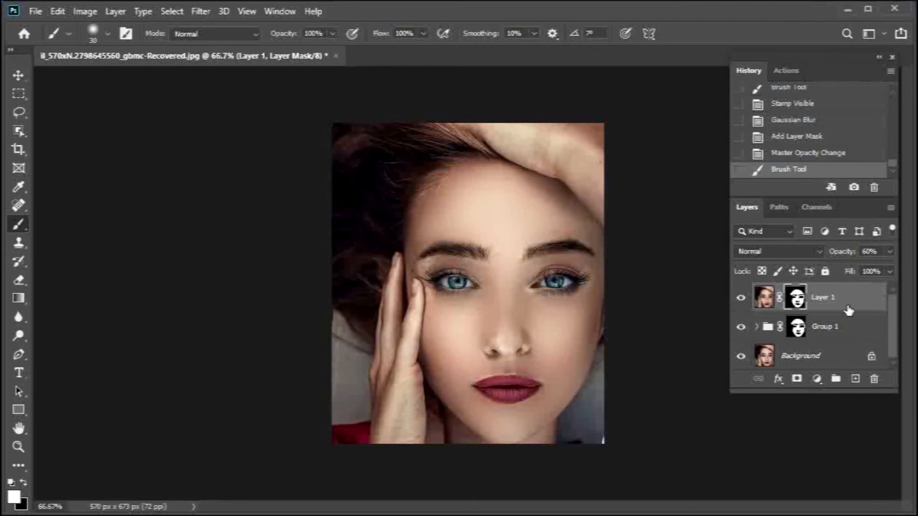
Step: Group Layer 1 with Group 1, and toggle the new group's visibility to compare the retouched portrait with the original
{"action": "left_click", "coordinate": [851, 333], "text": "shift"}
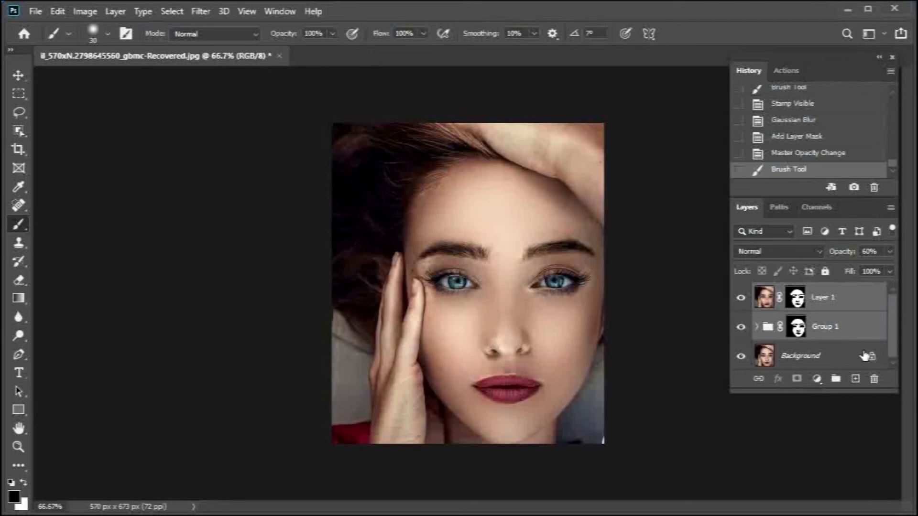
{"action": "key", "text": "ctrl+g"}
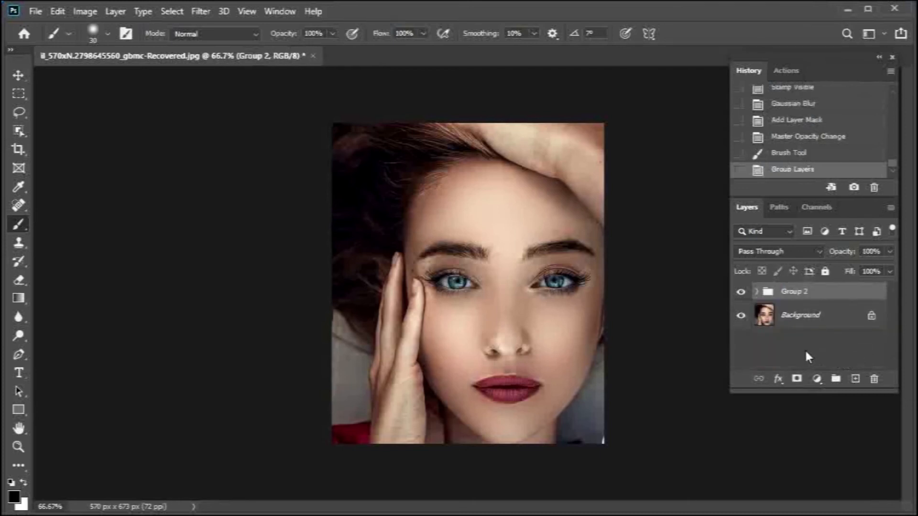
{"action": "left_click", "coordinate": [741, 293]}
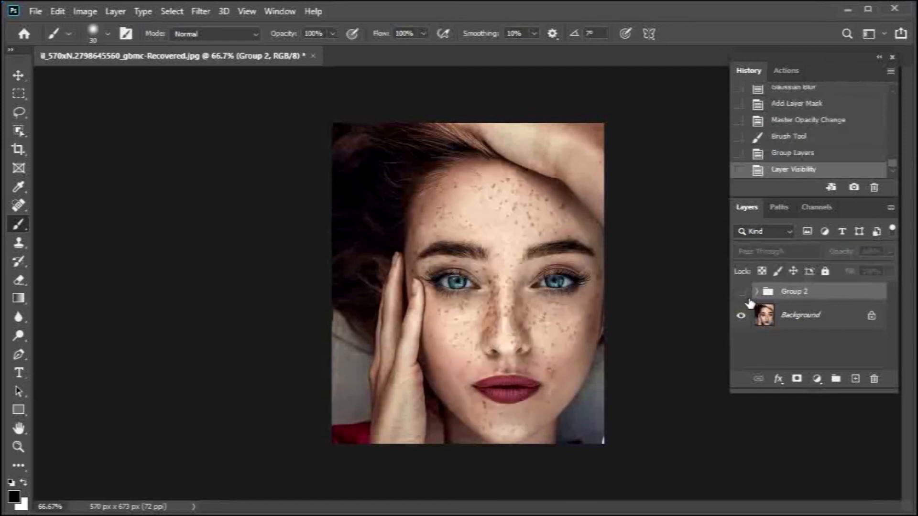
{"action": "left_click", "coordinate": [741, 292]}
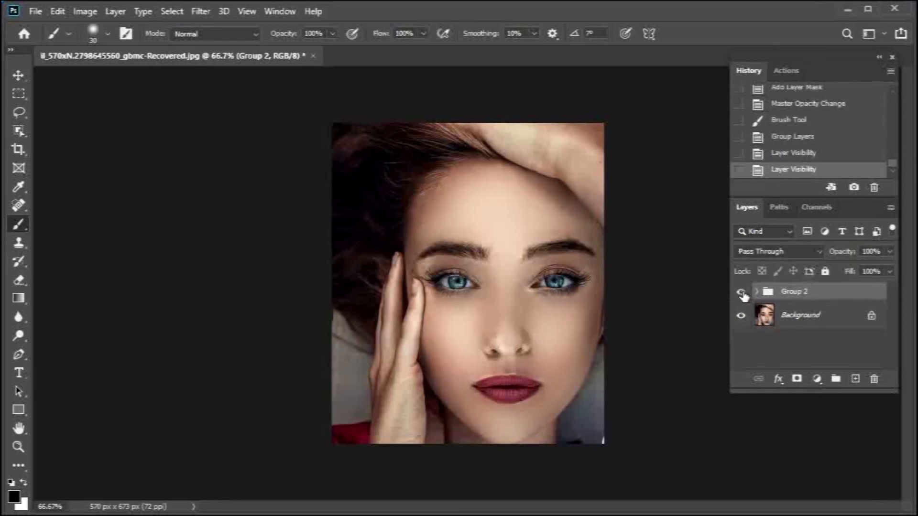
{"action": "left_click", "coordinate": [742, 293]}
{"action": "left_click", "coordinate": [741, 292]}
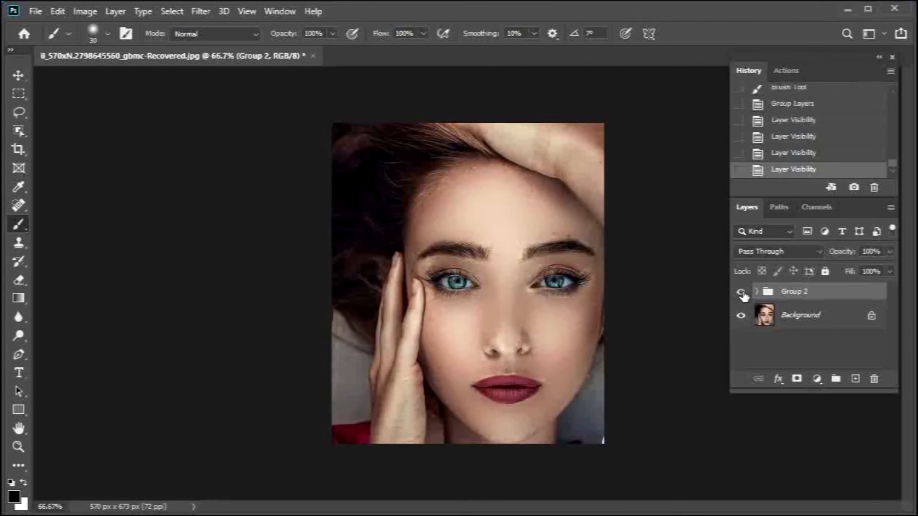
{"action": "key", "text": "ctrl+minus"}
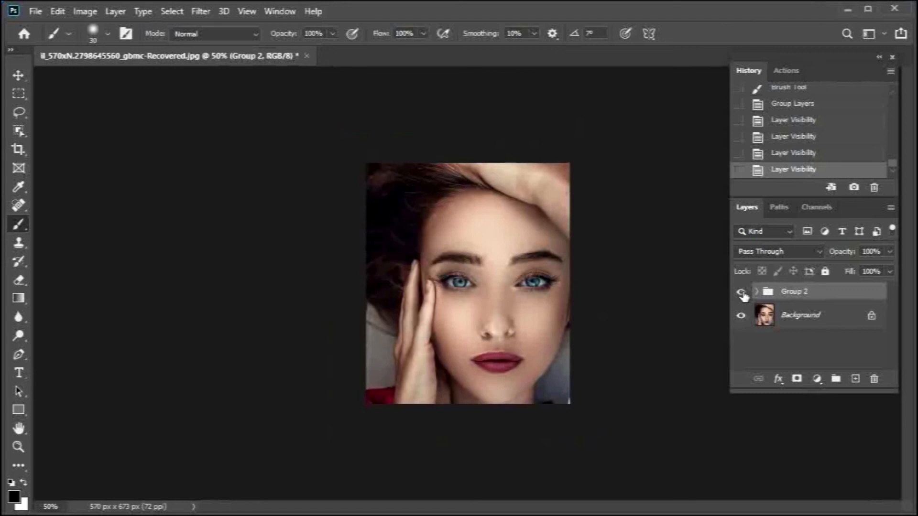
{"action": "key", "text": "ctrl+plus"}
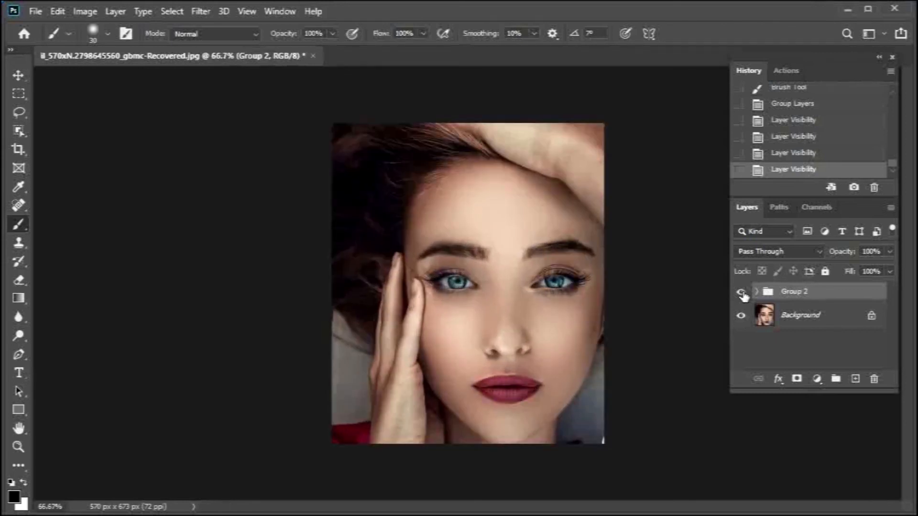